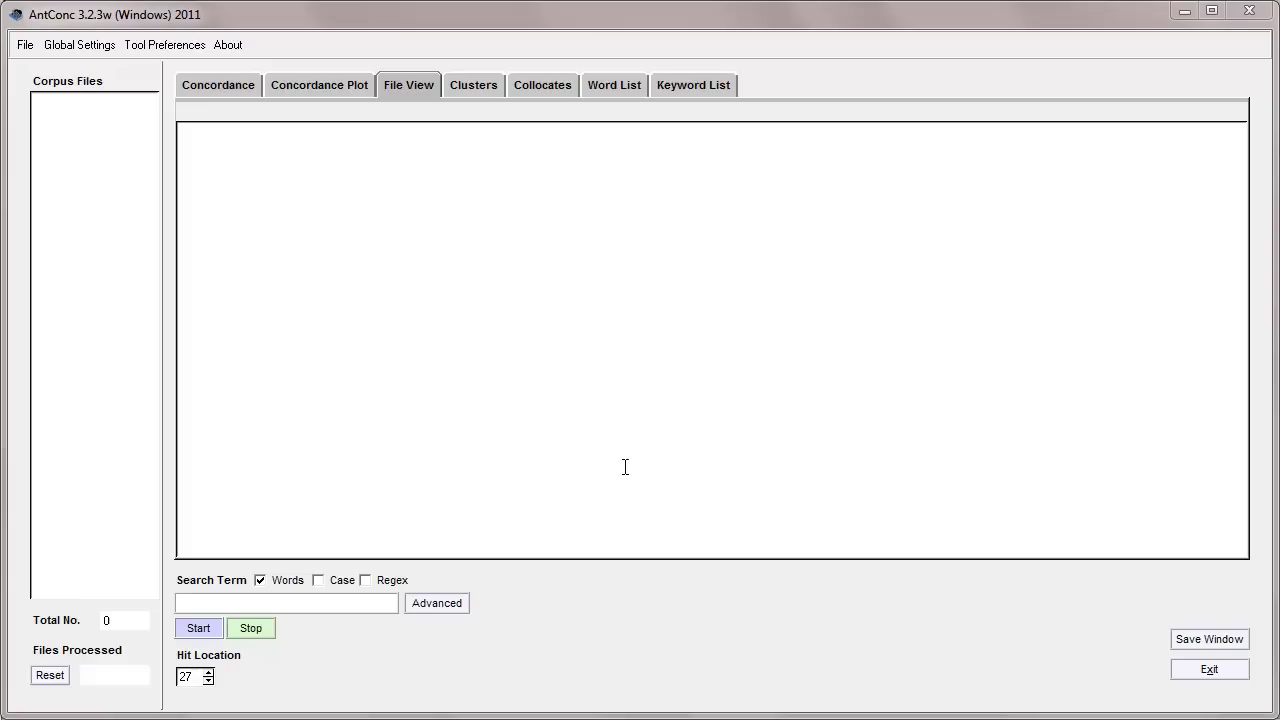
Load taa_unit1.txt through taa_unit12.txt as the twelve corpus files
left_click(25, 45)
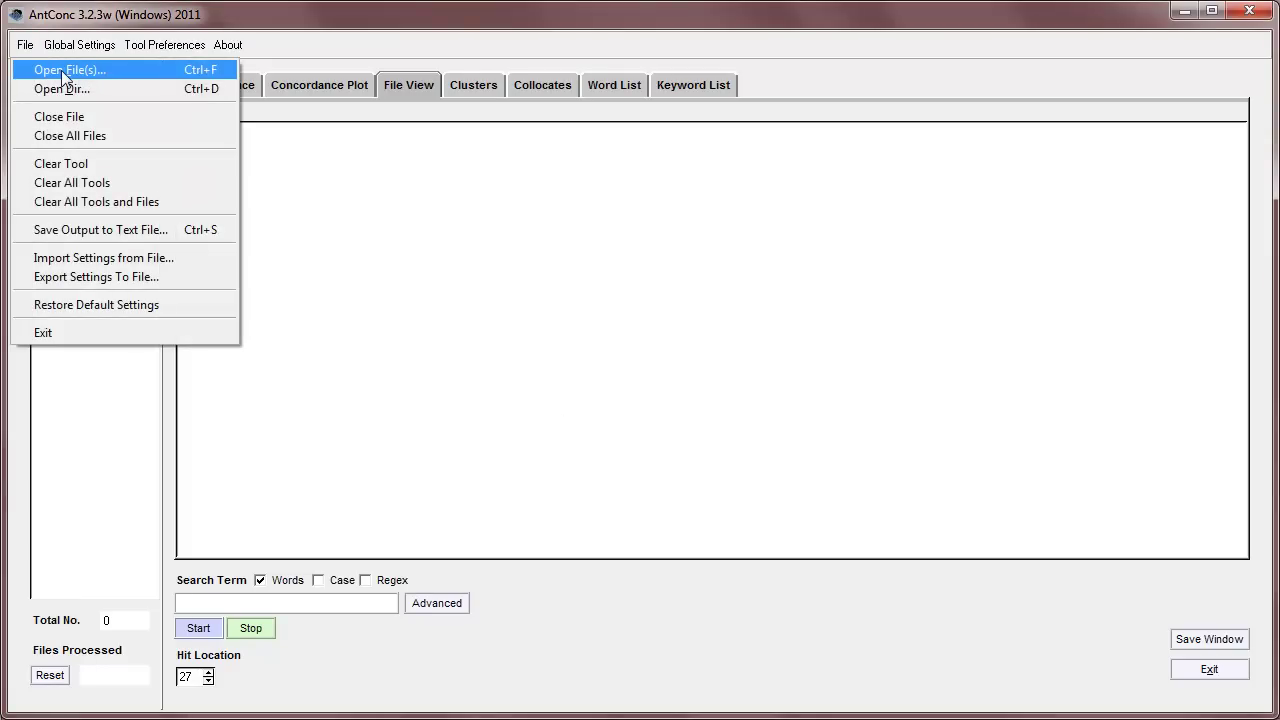
left_click(61, 70)
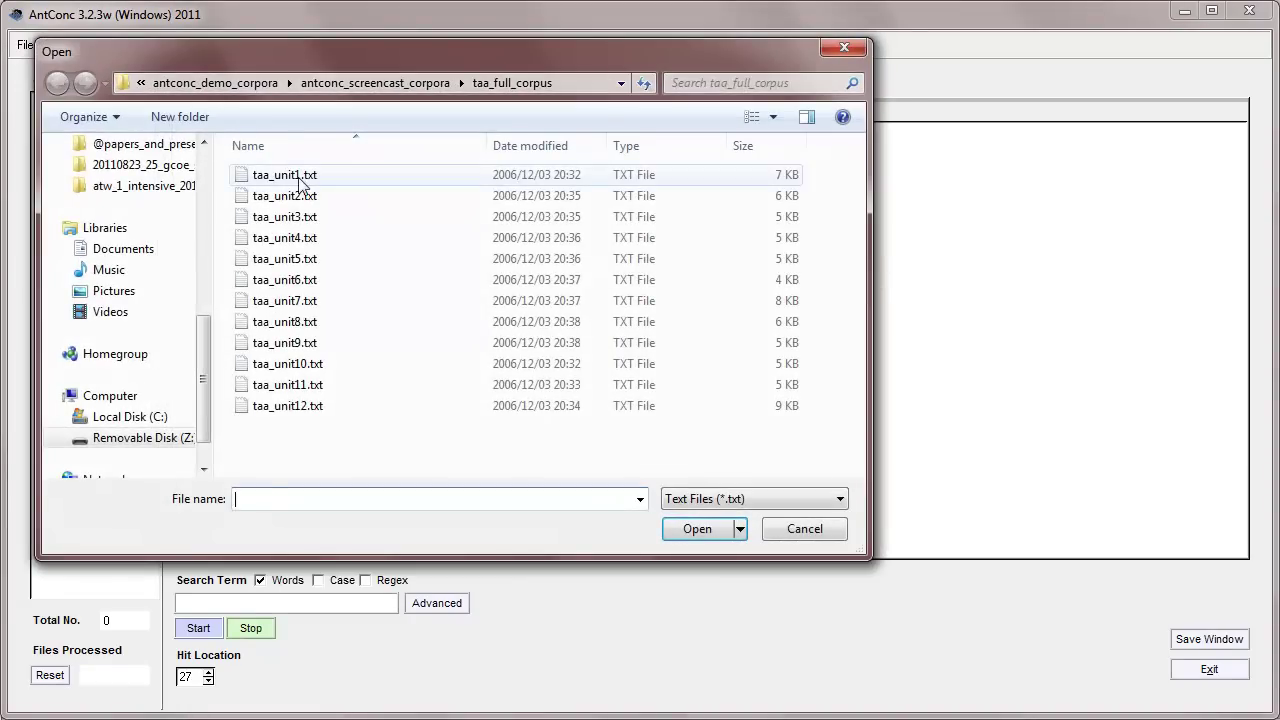
left_click(300, 183)
left_click(287, 415, "shift")
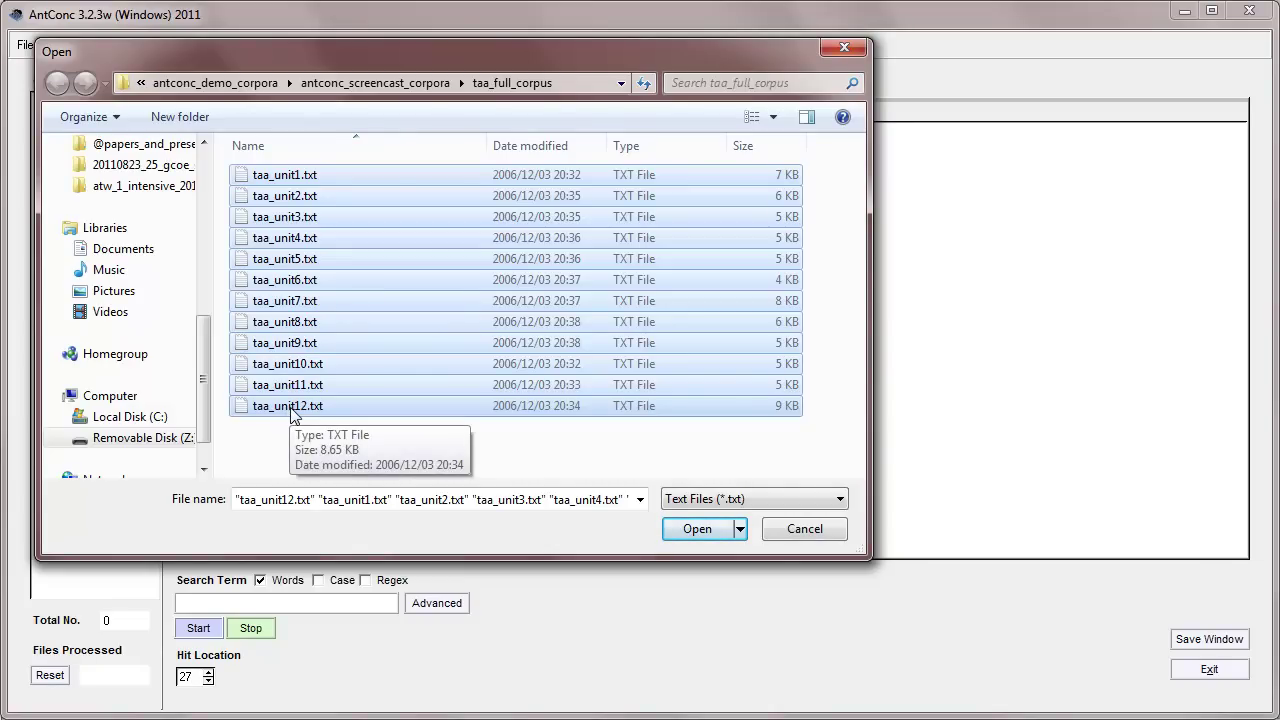
left_click(699, 528)
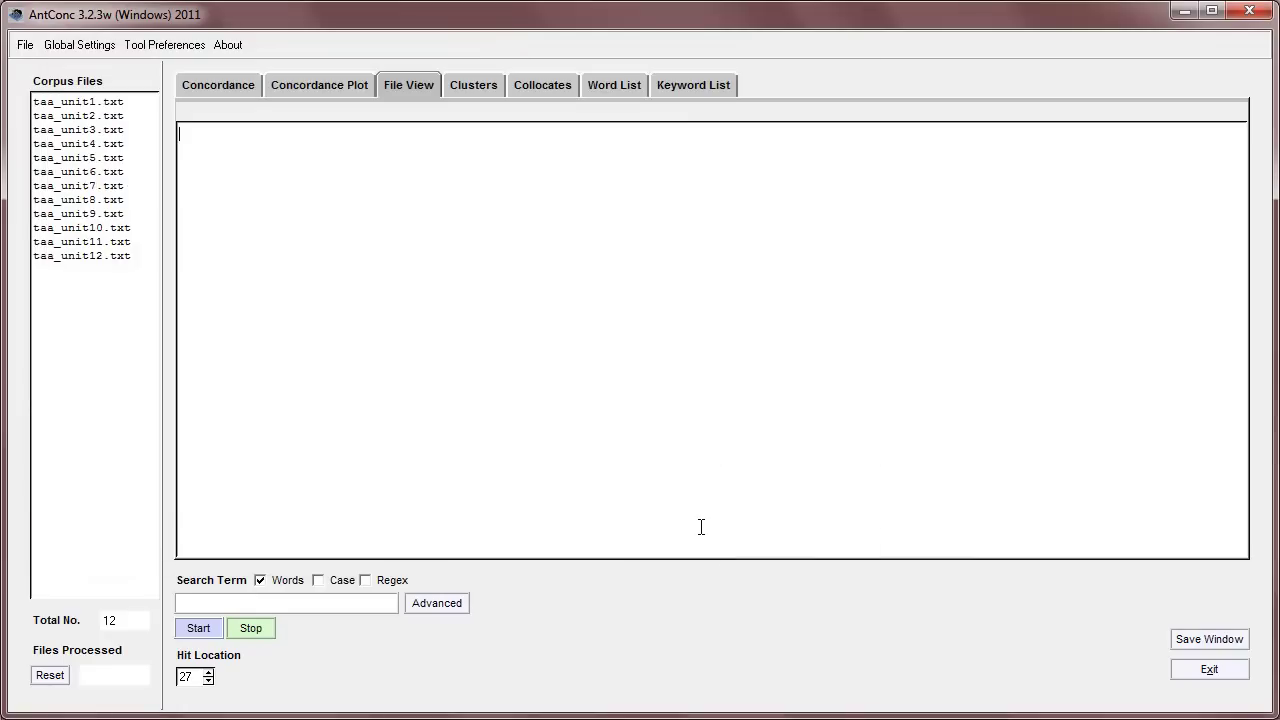
Browse units 1, 4, 7, 10, 12 and 6 in File View, finishing on taa_unit5.txt
left_click(117, 105)
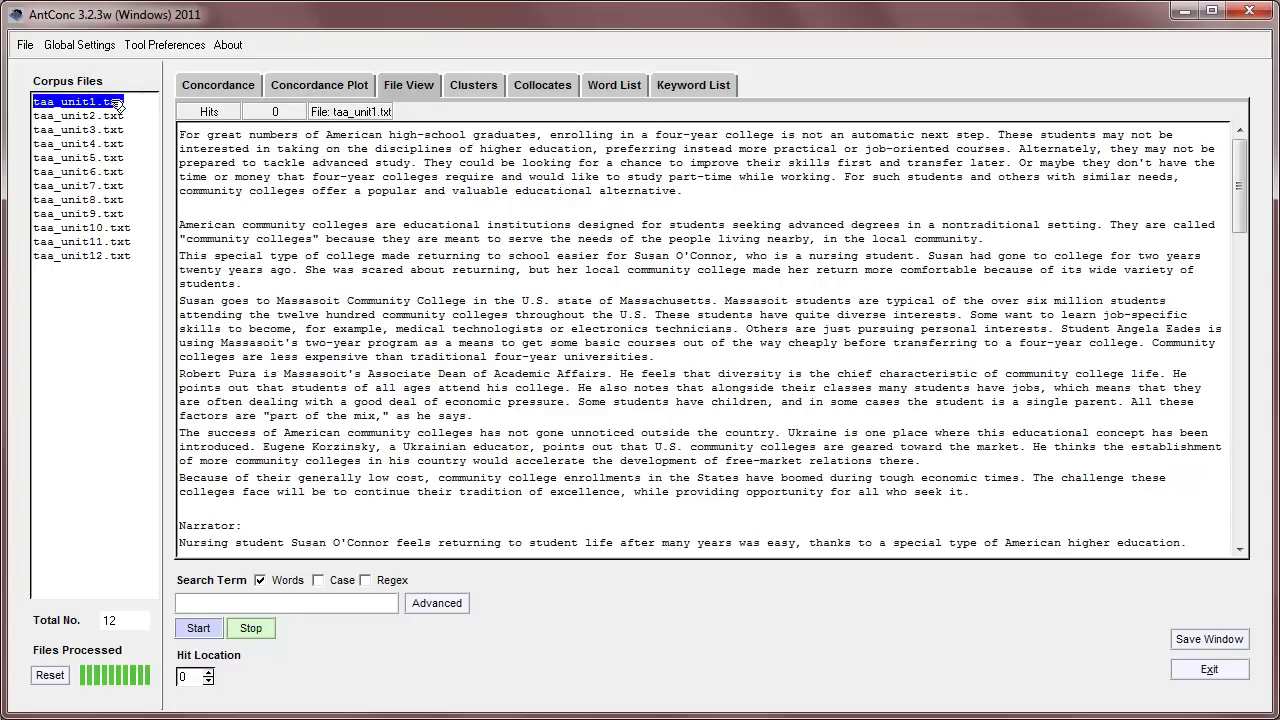
left_click(100, 145)
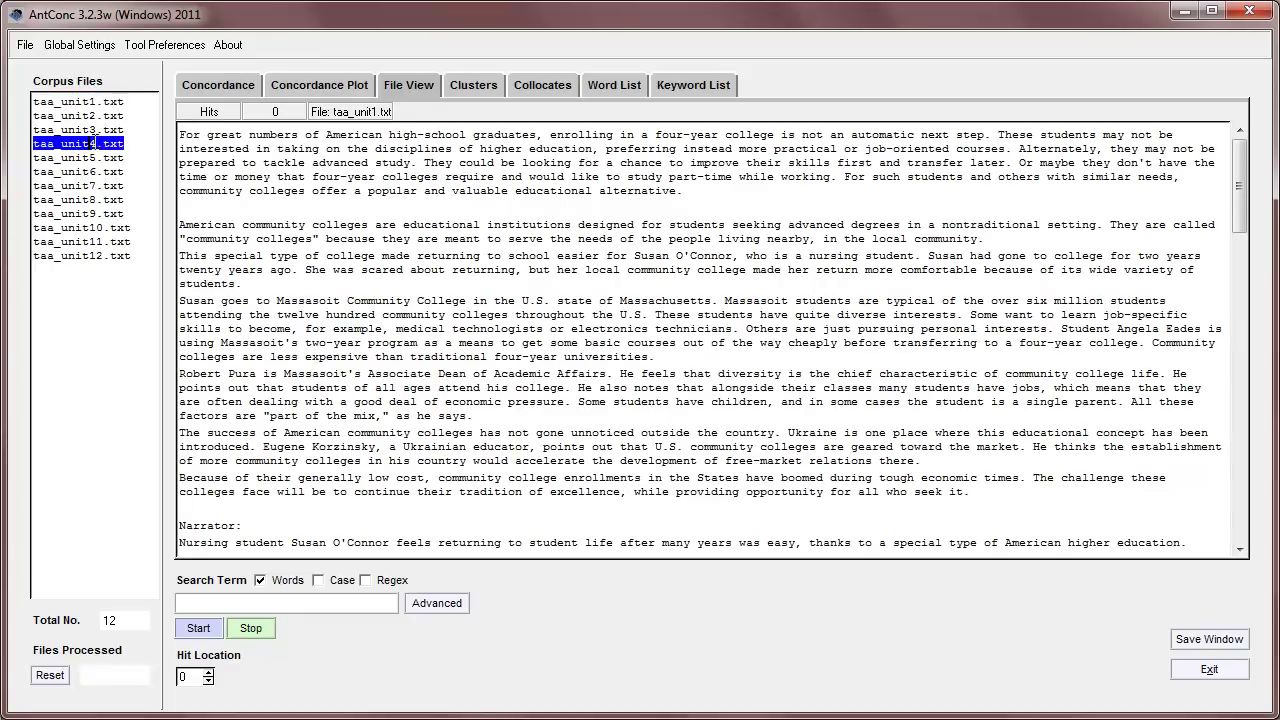
left_click(86, 186)
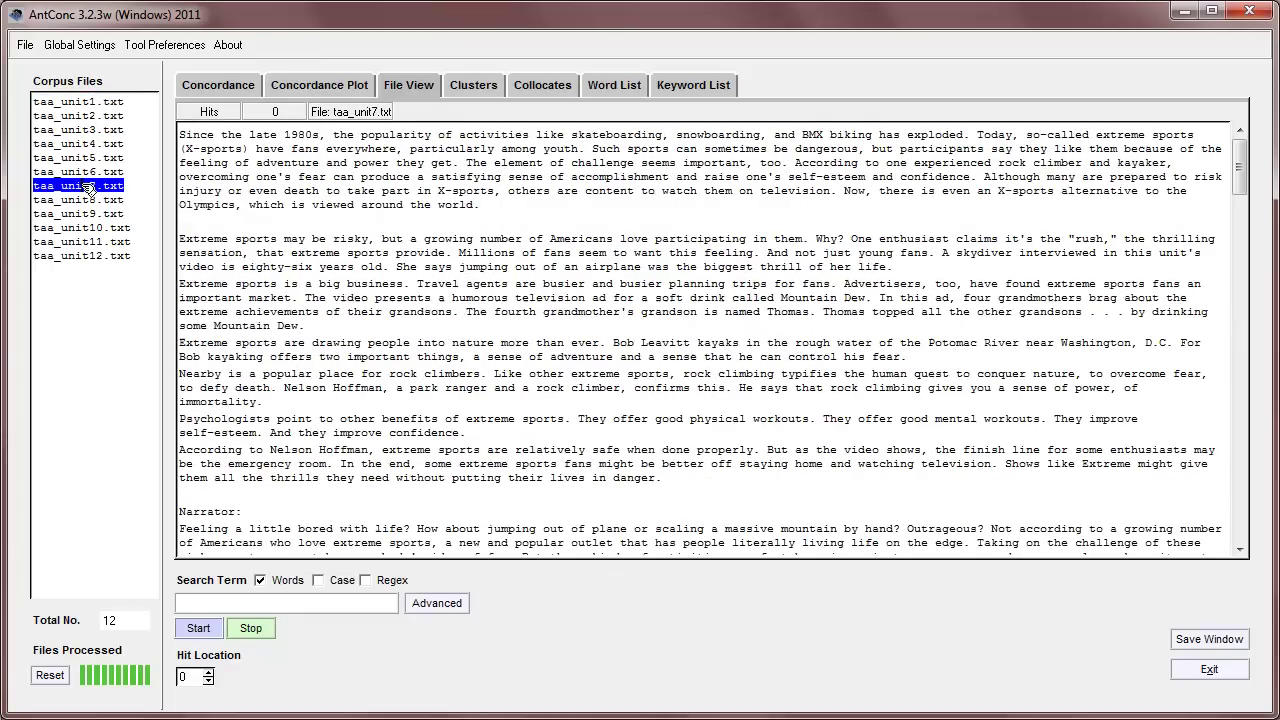
left_click(86, 228)
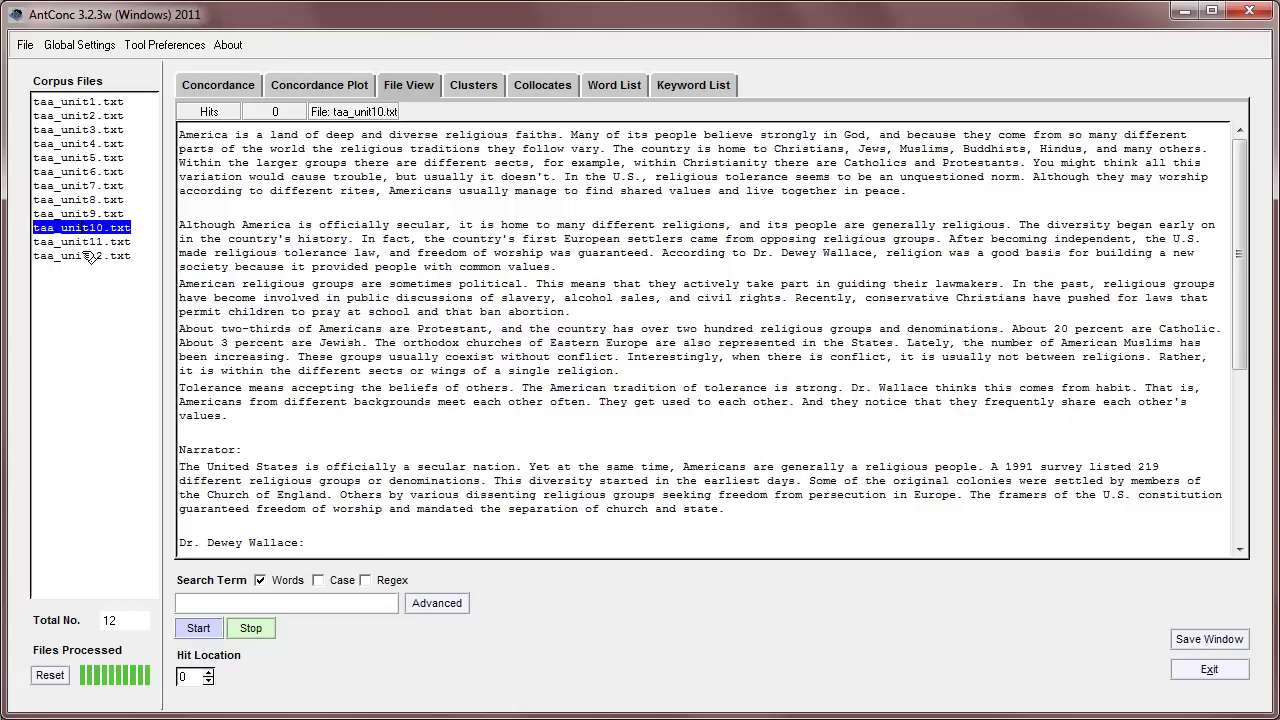
left_click(90, 257)
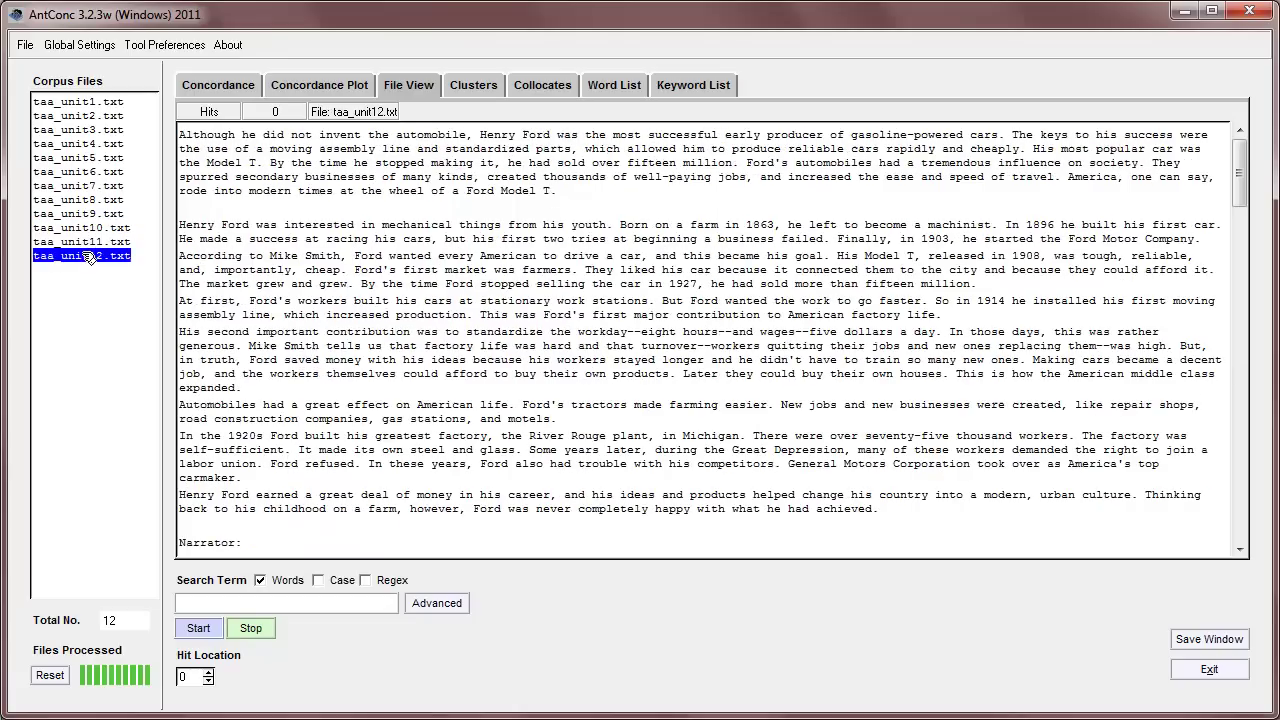
left_click(92, 104)
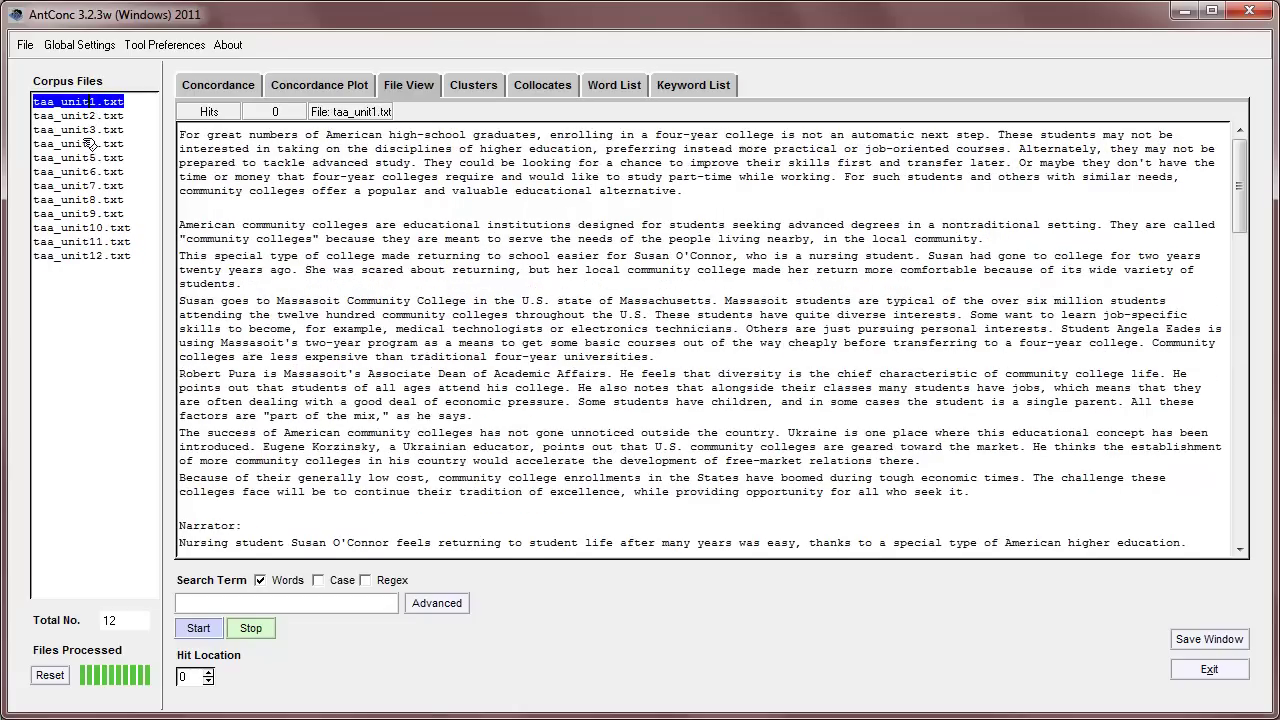
left_click(90, 143)
left_click(90, 172)
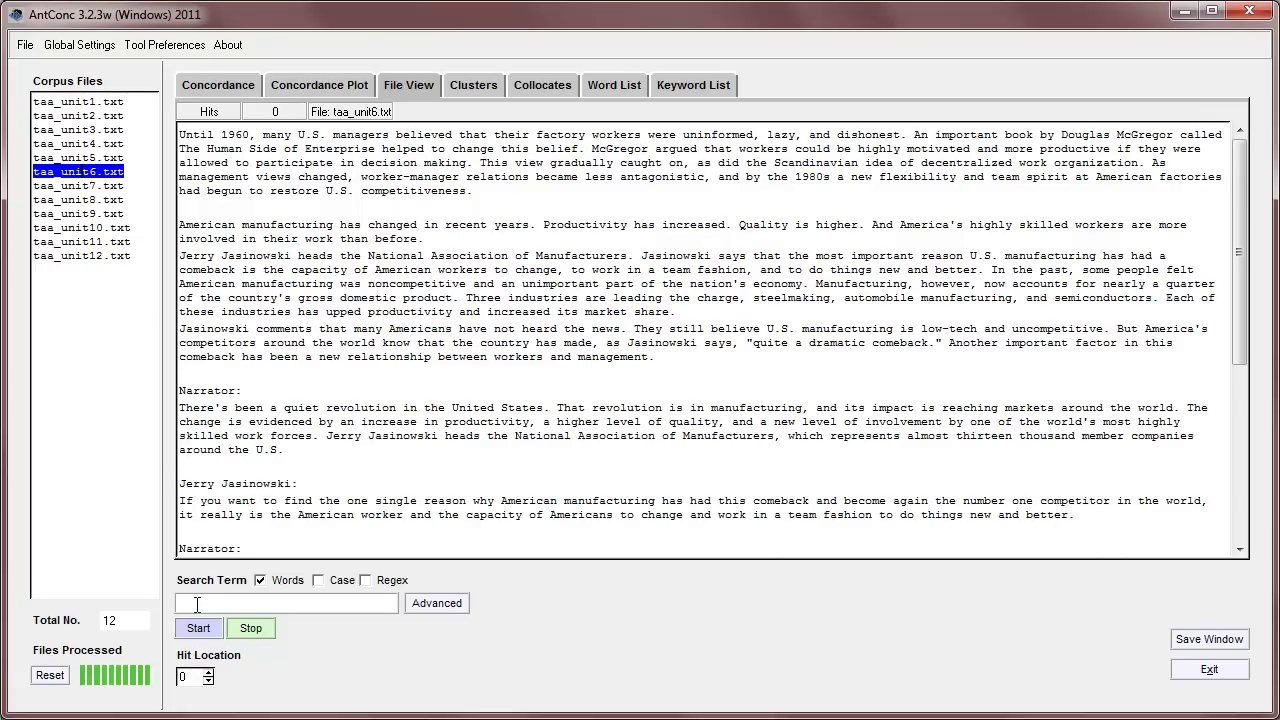
left_click(105, 158)
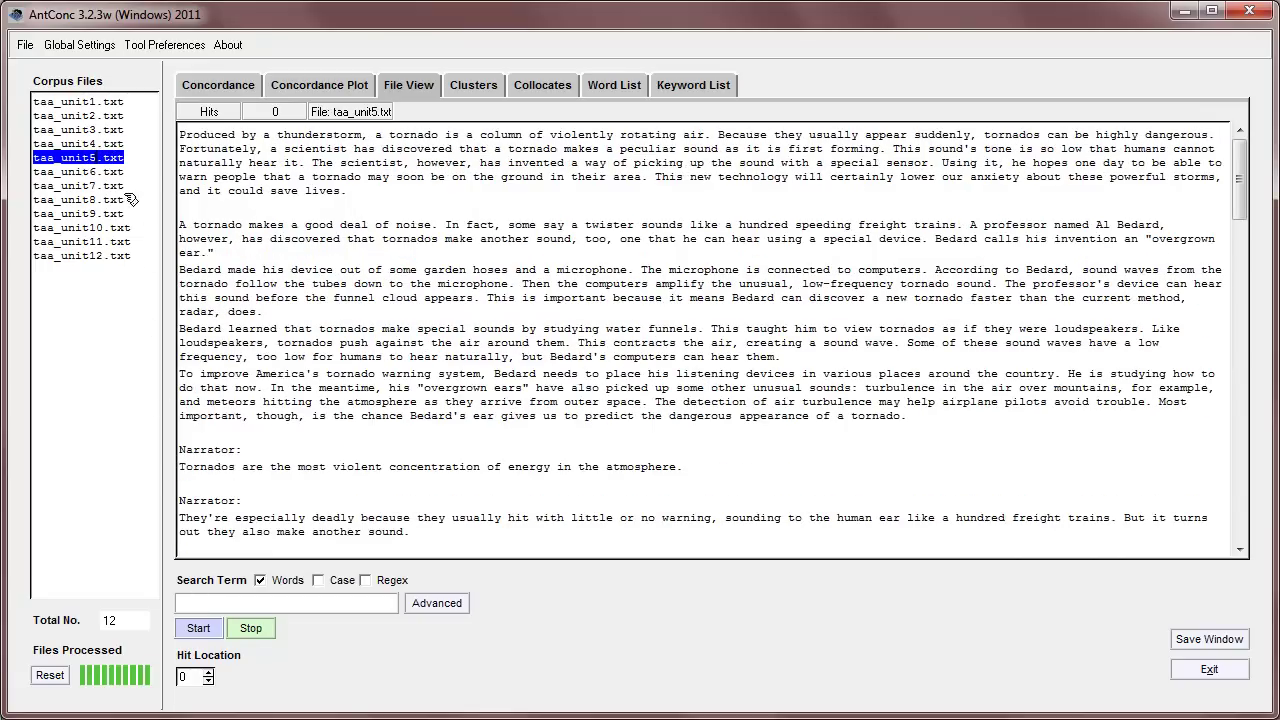
Search taa_unit5.txt for 'work', then replace the term with 'and' and search again
left_click(200, 604)
type("work")
left_click(199, 628)
left_click_drag(229, 607, 146, 598)
type("and")
left_click(199, 629)
Step through the 'and' hits up to hit 8, then back to the first hit
left_click_drag(1238, 200, 1237, 305)
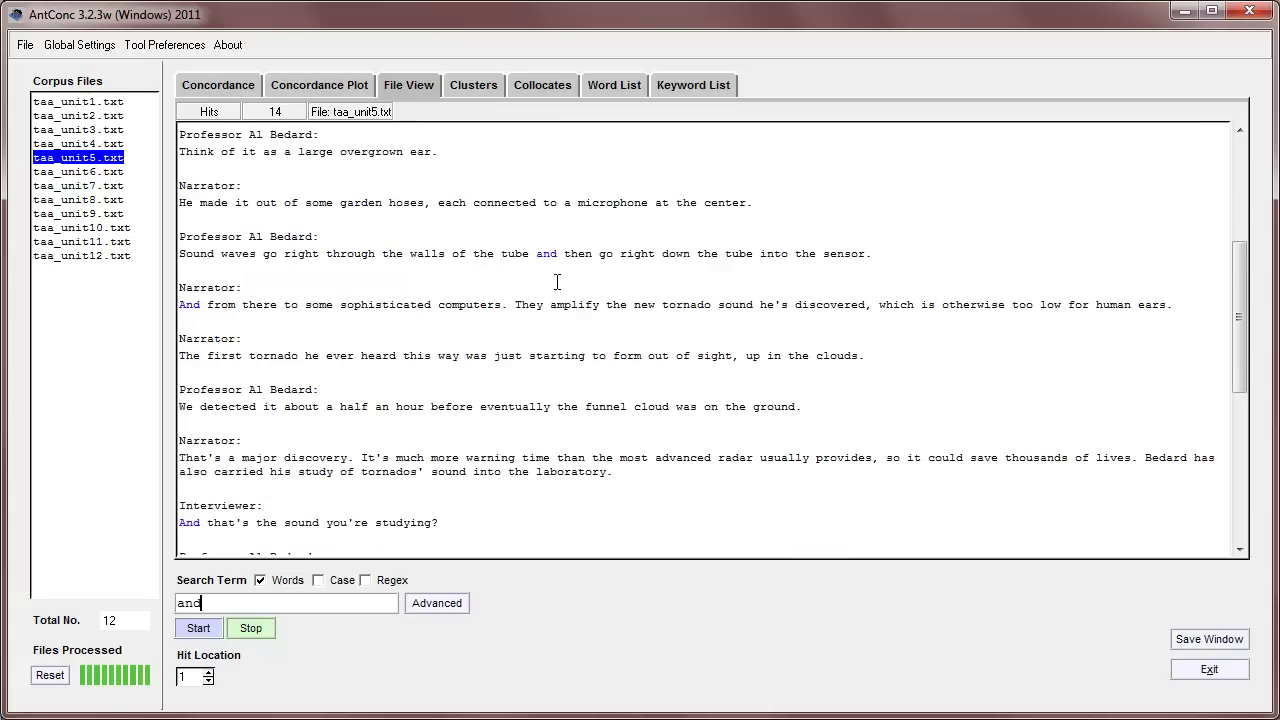
key("Return")
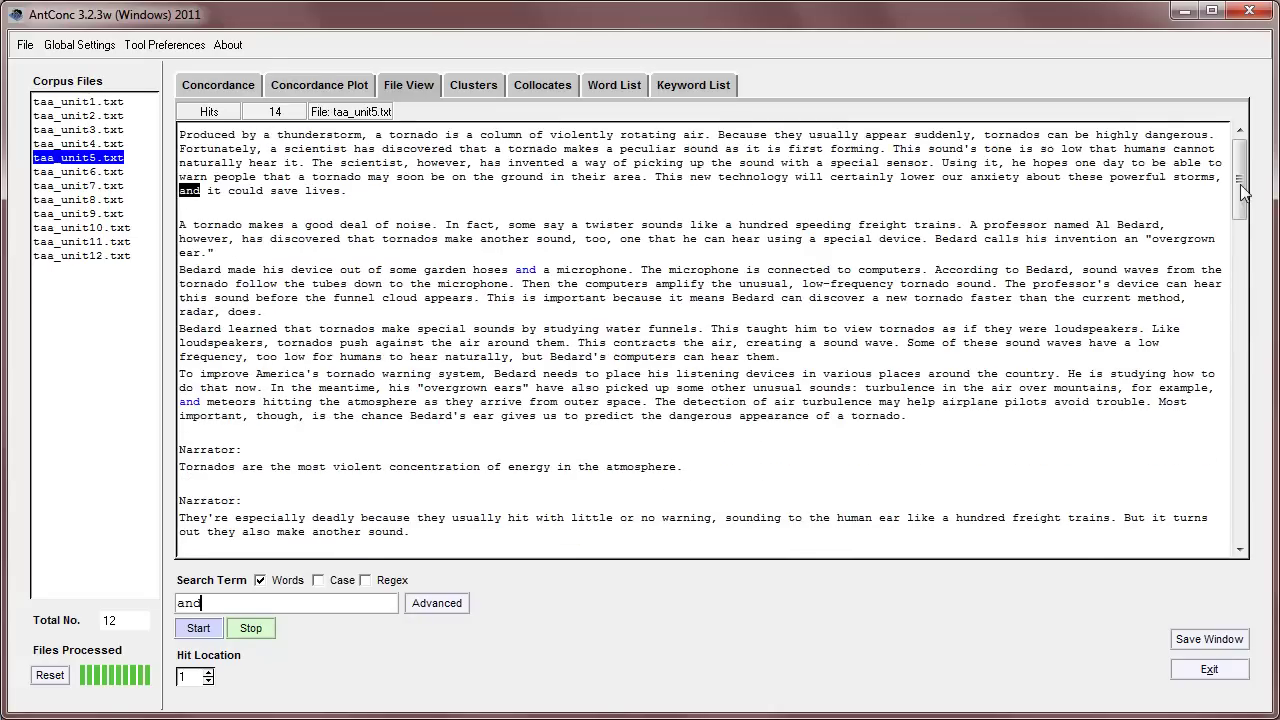
left_click(209, 681)
left_click(209, 681)
left_click(209, 681)
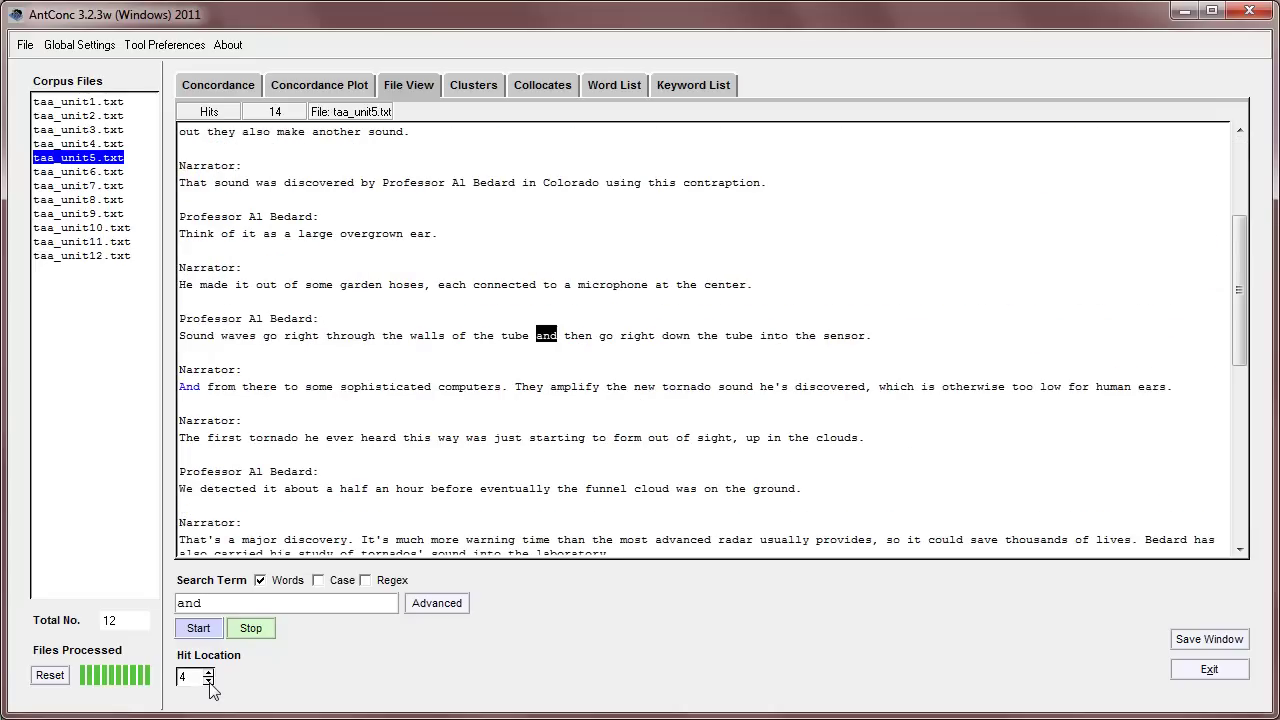
left_click(209, 681)
left_click(209, 681)
left_click(209, 681)
left_click(210, 683)
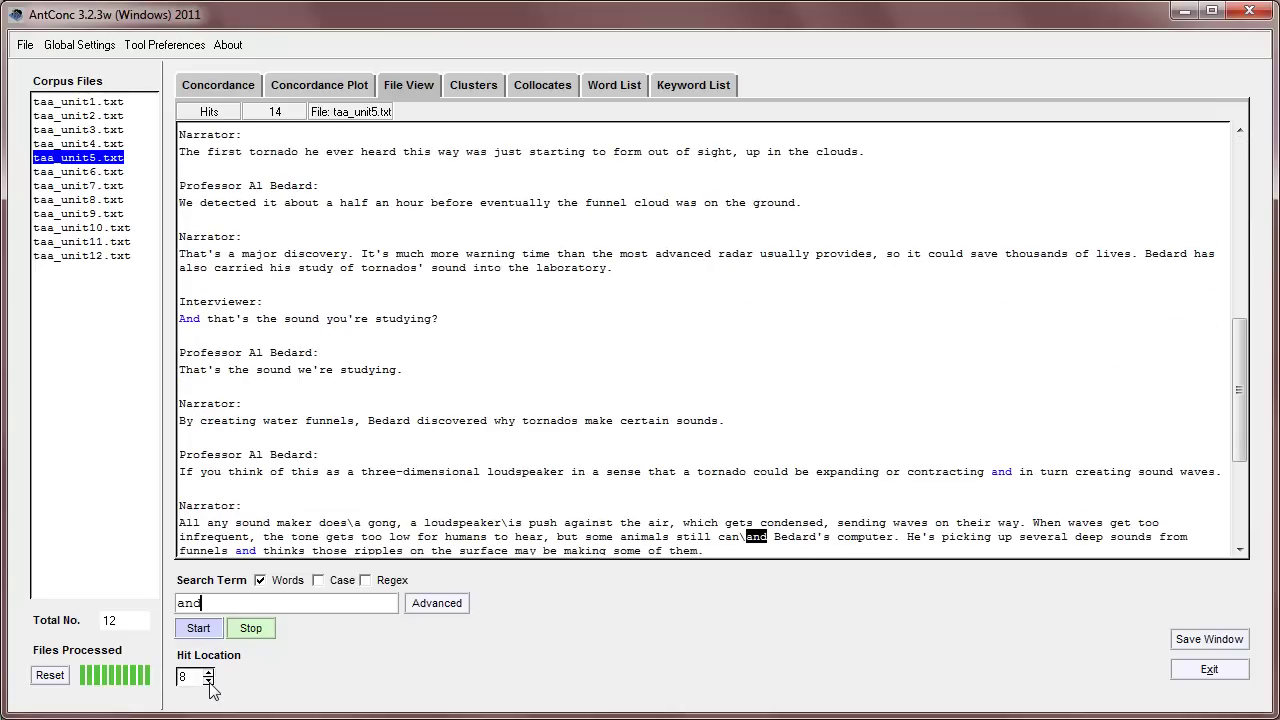
left_click(208, 678)
left_click(208, 678)
left_click(208, 680)
left_click(208, 680)
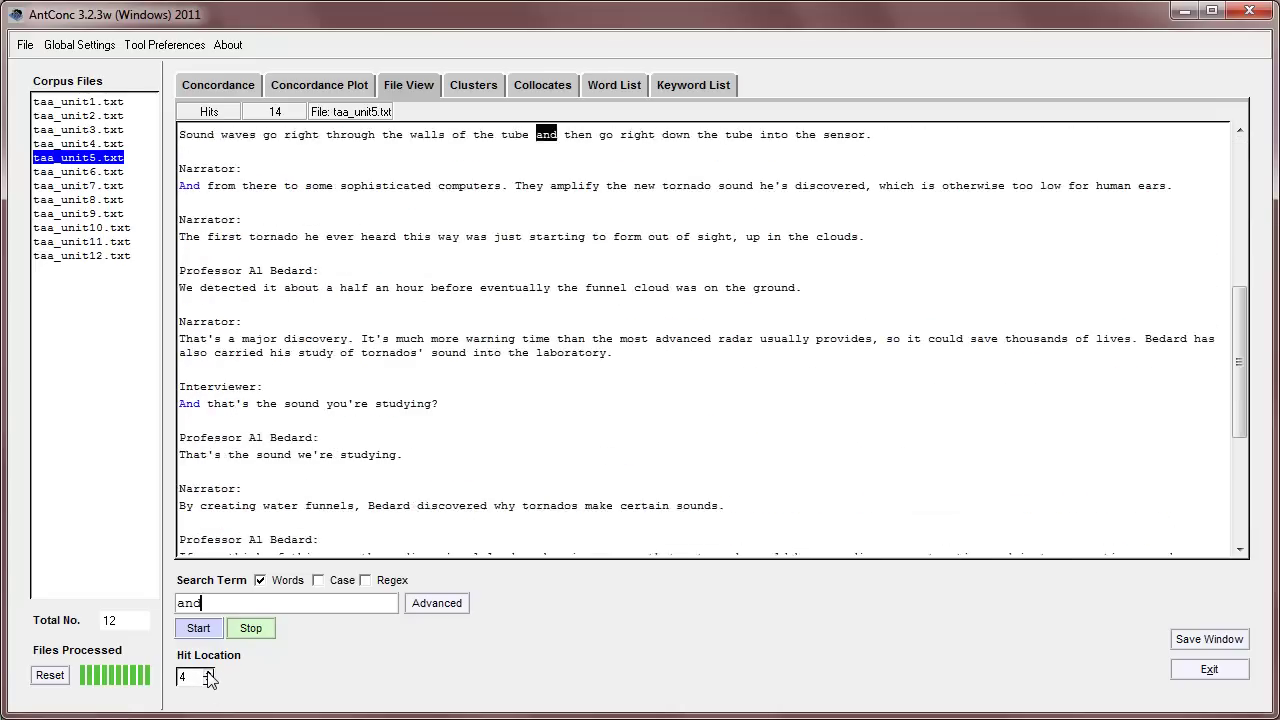
left_click(208, 680)
left_click(208, 680)
left_click(208, 680)
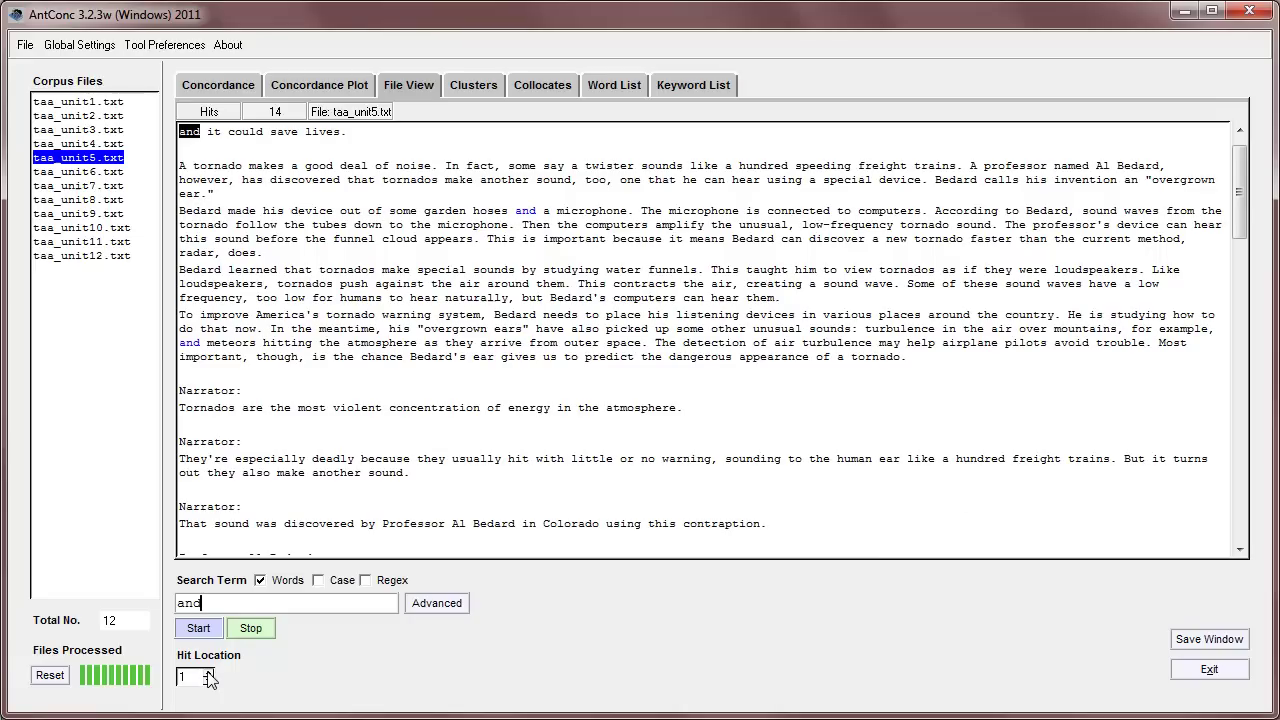
left_click_drag(203, 604, 179, 603)
Search for 'tornado' and advance Hit Location to the ninth hit, 'appearance of a tornado'
type("tornado")
key("Return")
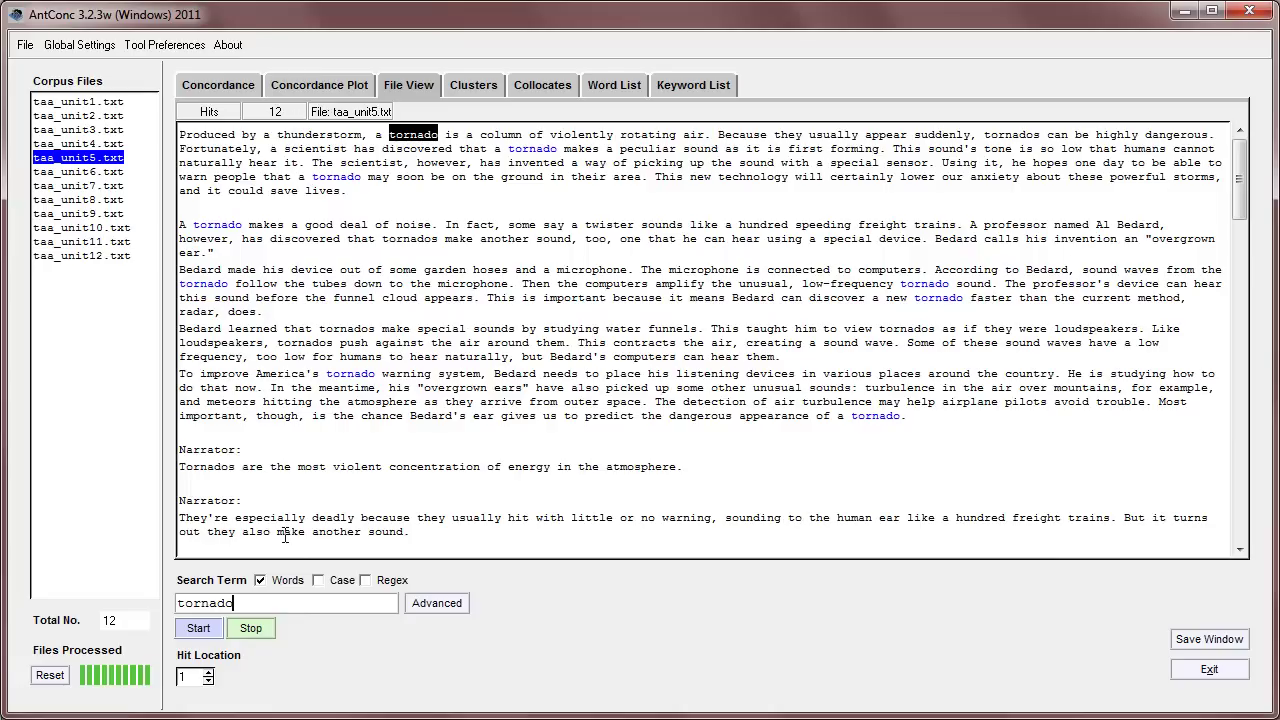
left_click(208, 676)
left_click(208, 676)
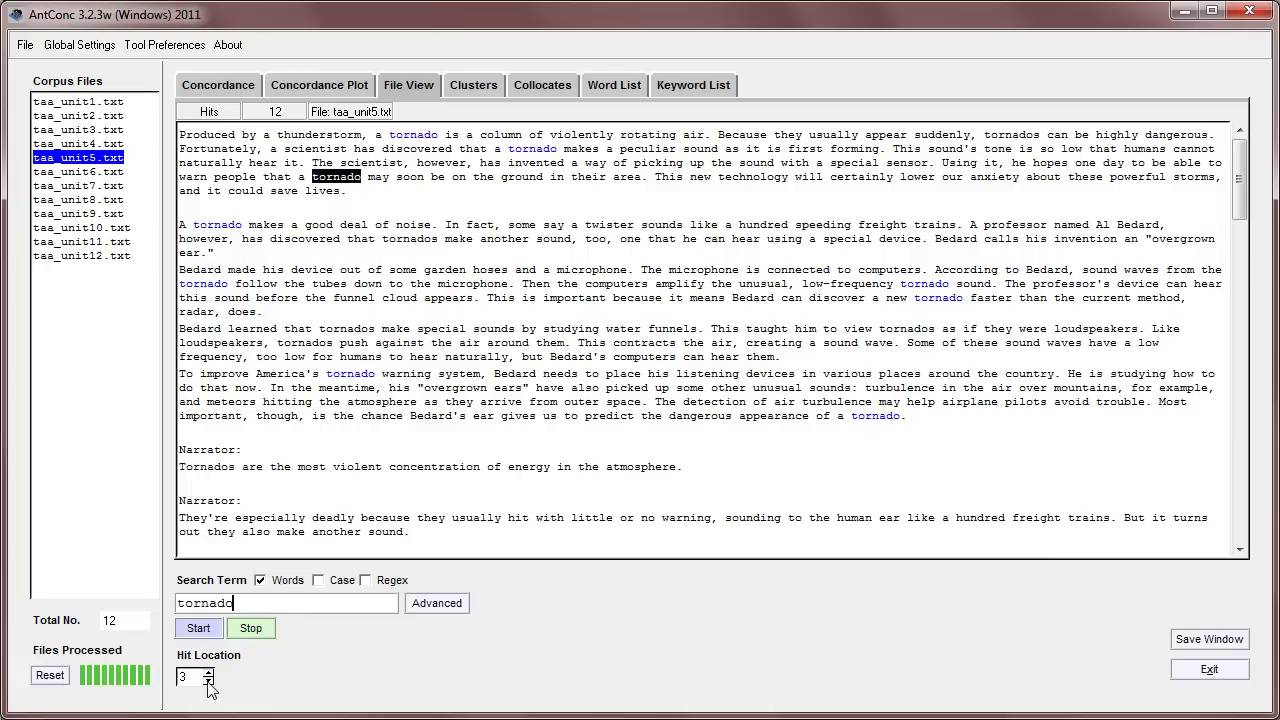
left_click(208, 676)
left_click(208, 676)
left_click(208, 676)
left_click(208, 676)
left_click(208, 676)
left_click(208, 676)
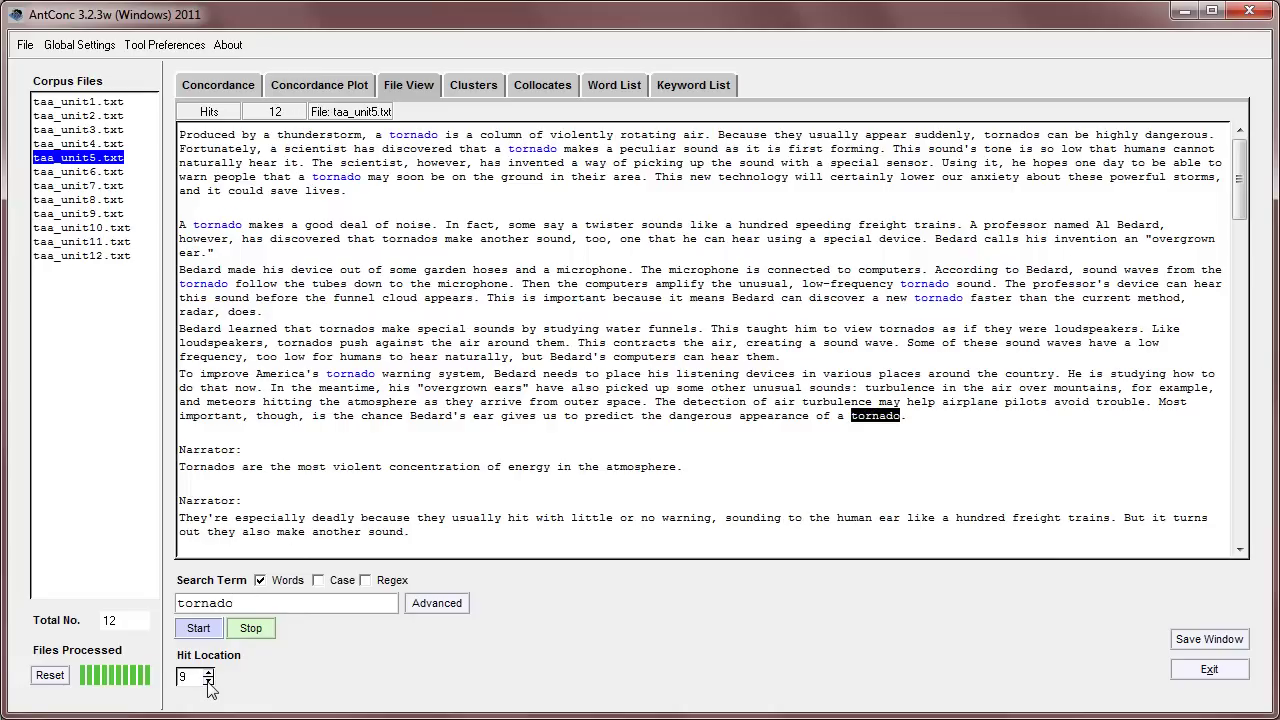
double_click(213, 601)
Run wildcard searches for 'dis*' and then 'peo*'
type("dis*")
key("Return")
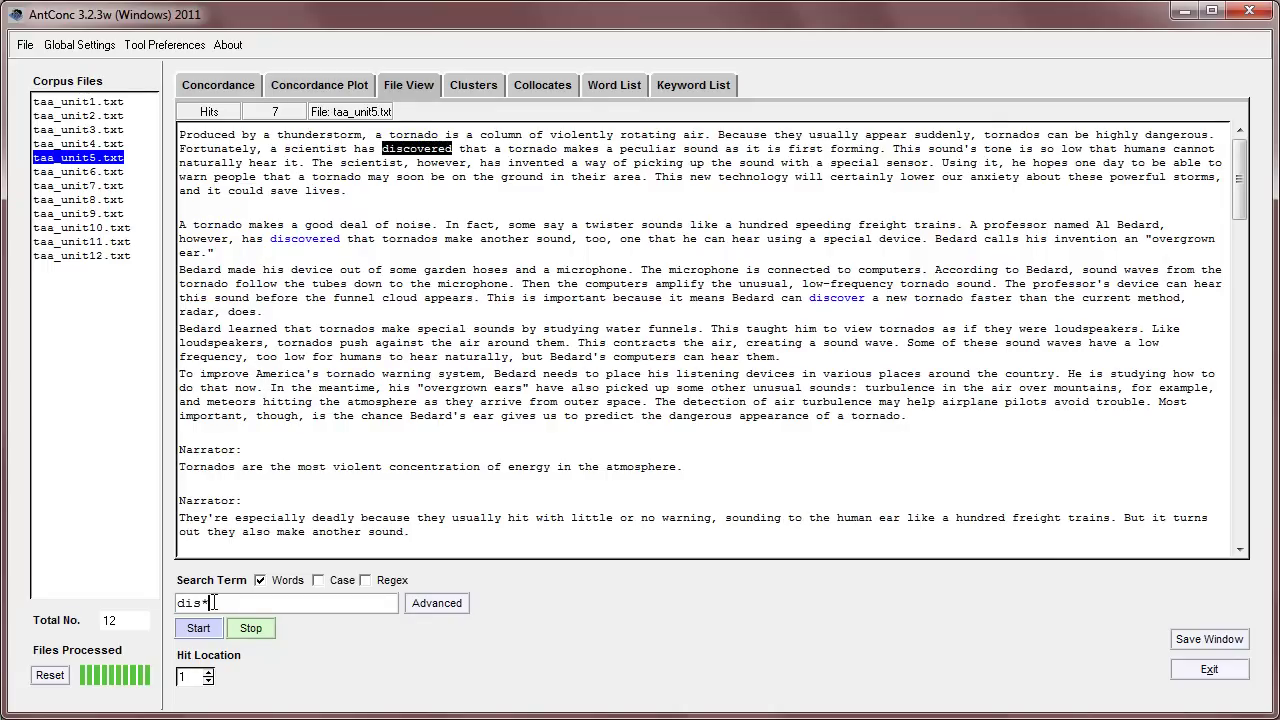
left_click_drag(232, 602, 170, 612)
type("pec")
key("Return")
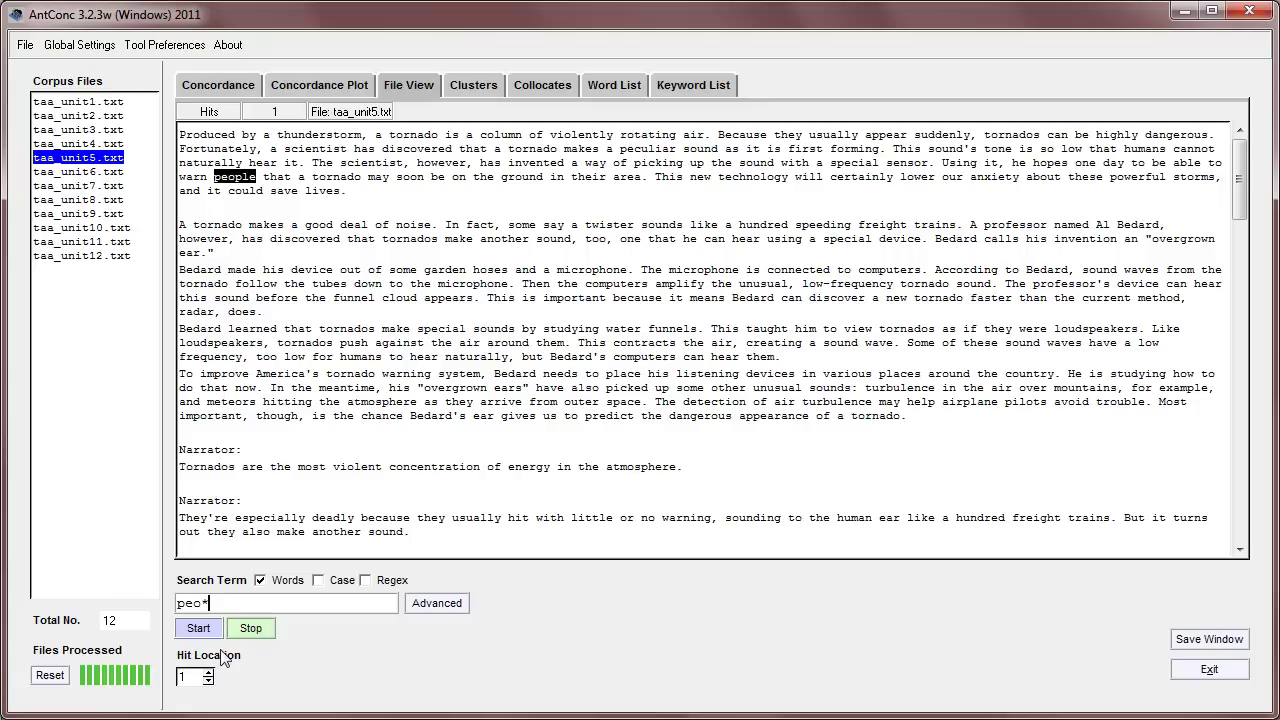
Search for 'has * that' and move to its second hit
left_click_drag(215, 604, 148, 612)
type("has * that")
key("Return")
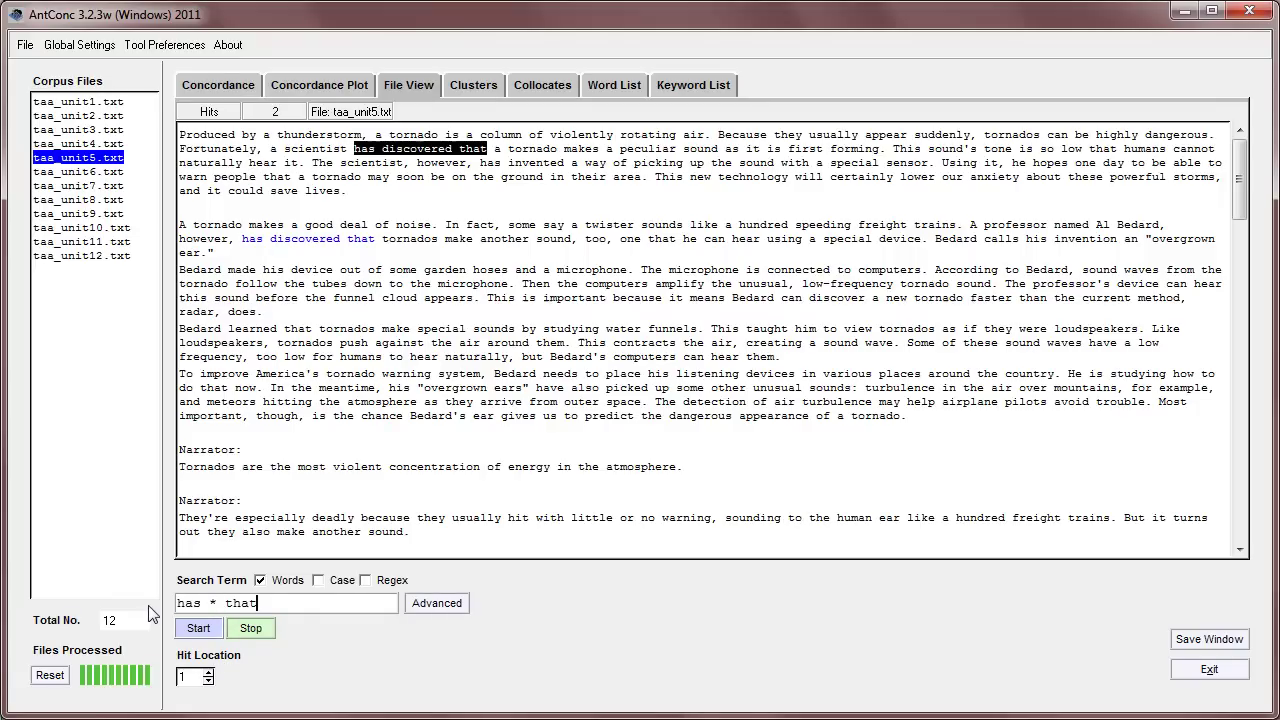
left_click(208, 675)
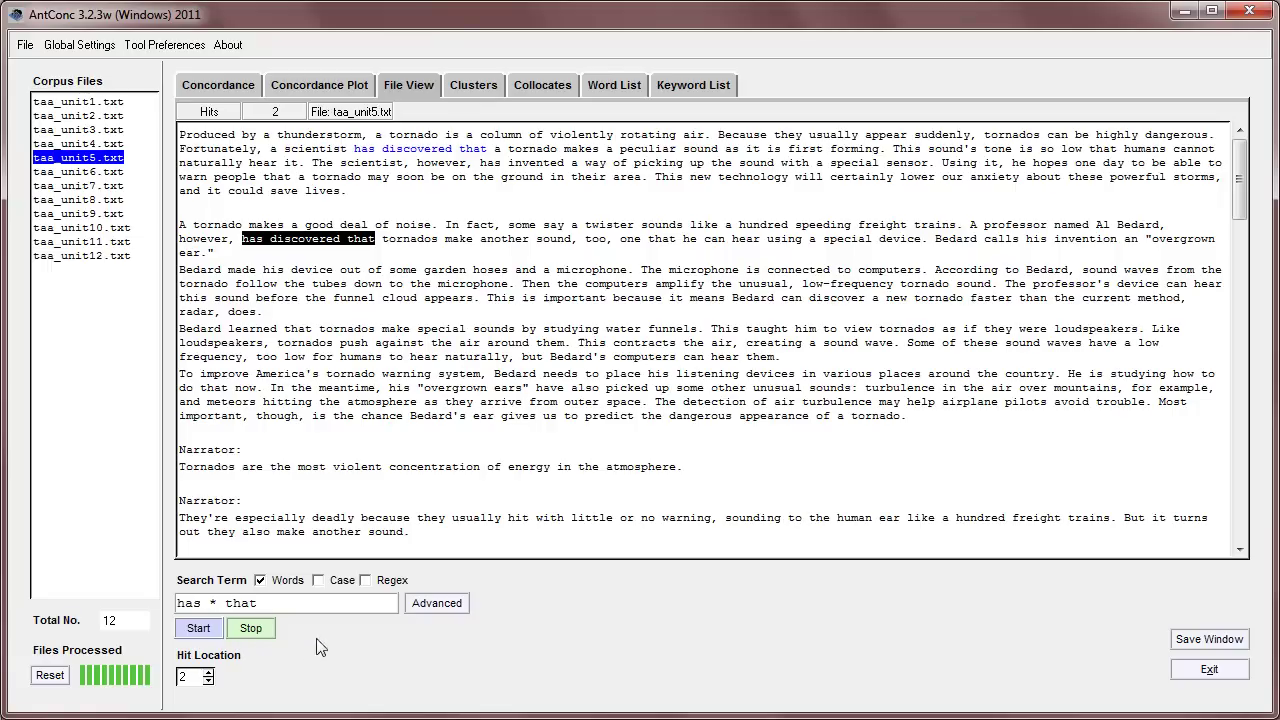
Clear the search term, add 'sound' as a context word with a 3L–3R horizon, and apply
left_click(436, 608)
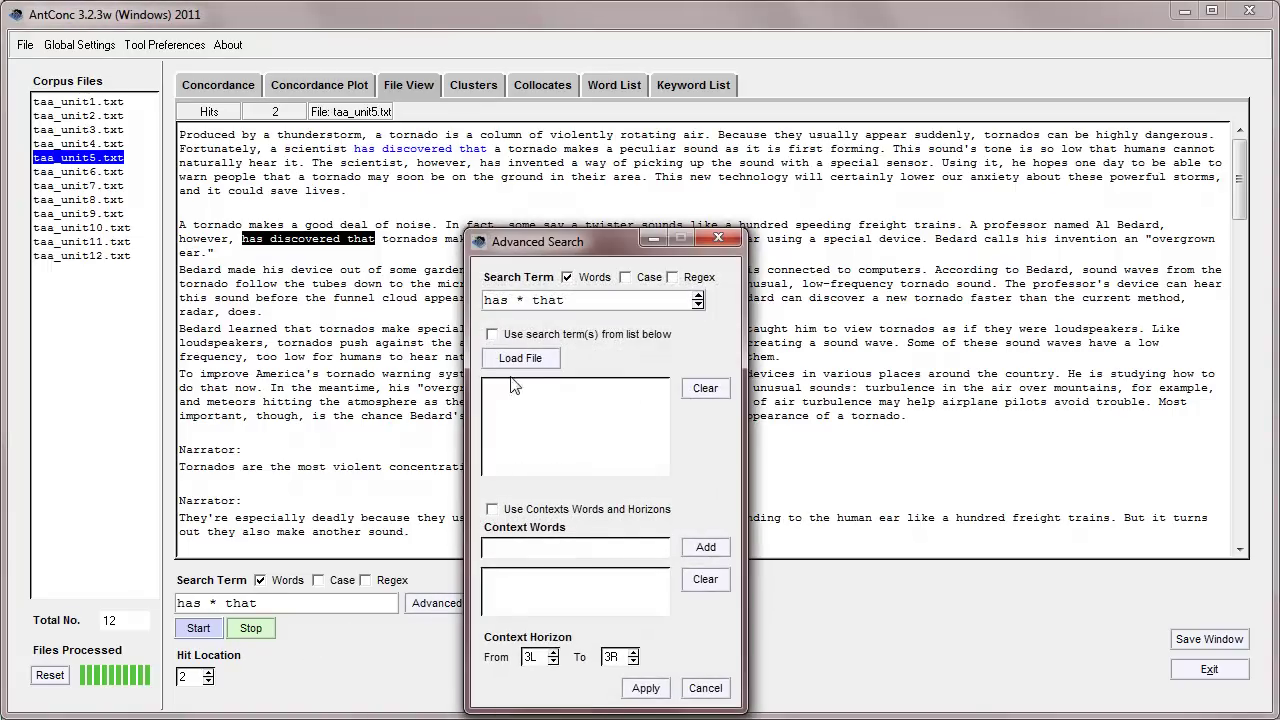
left_click_drag(578, 300, 485, 300)
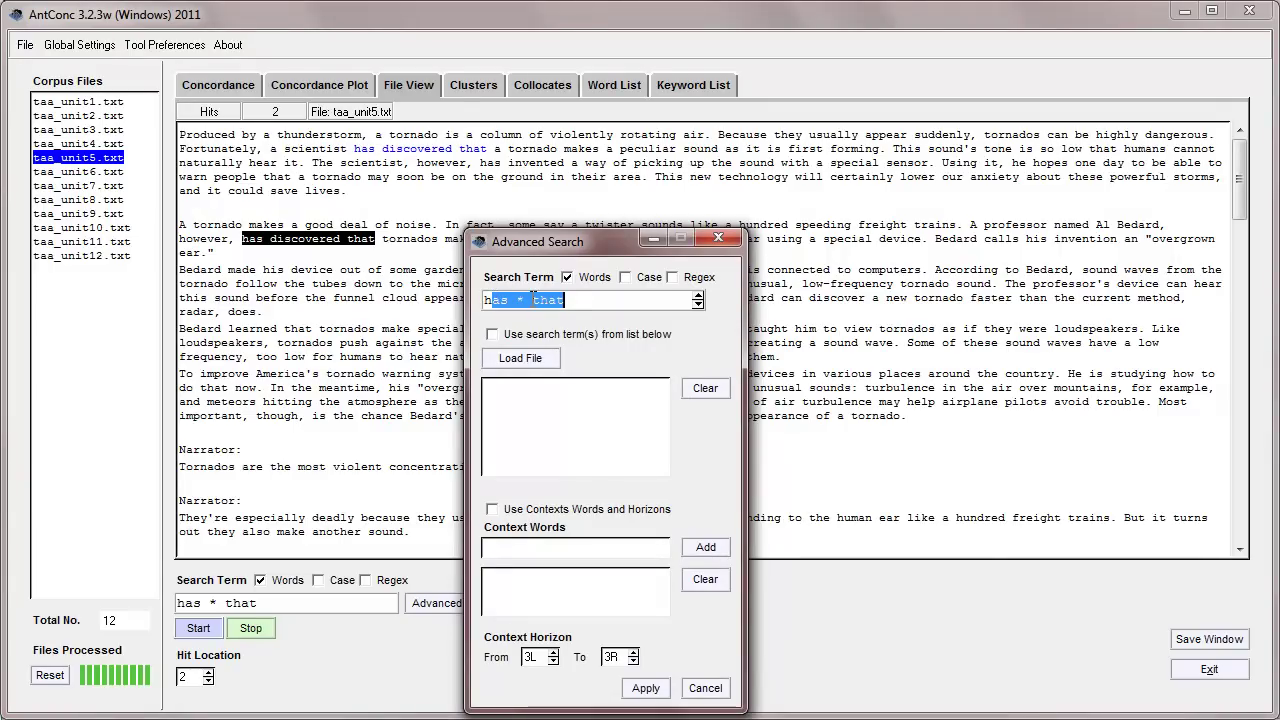
type("h")
key("BackSpace")
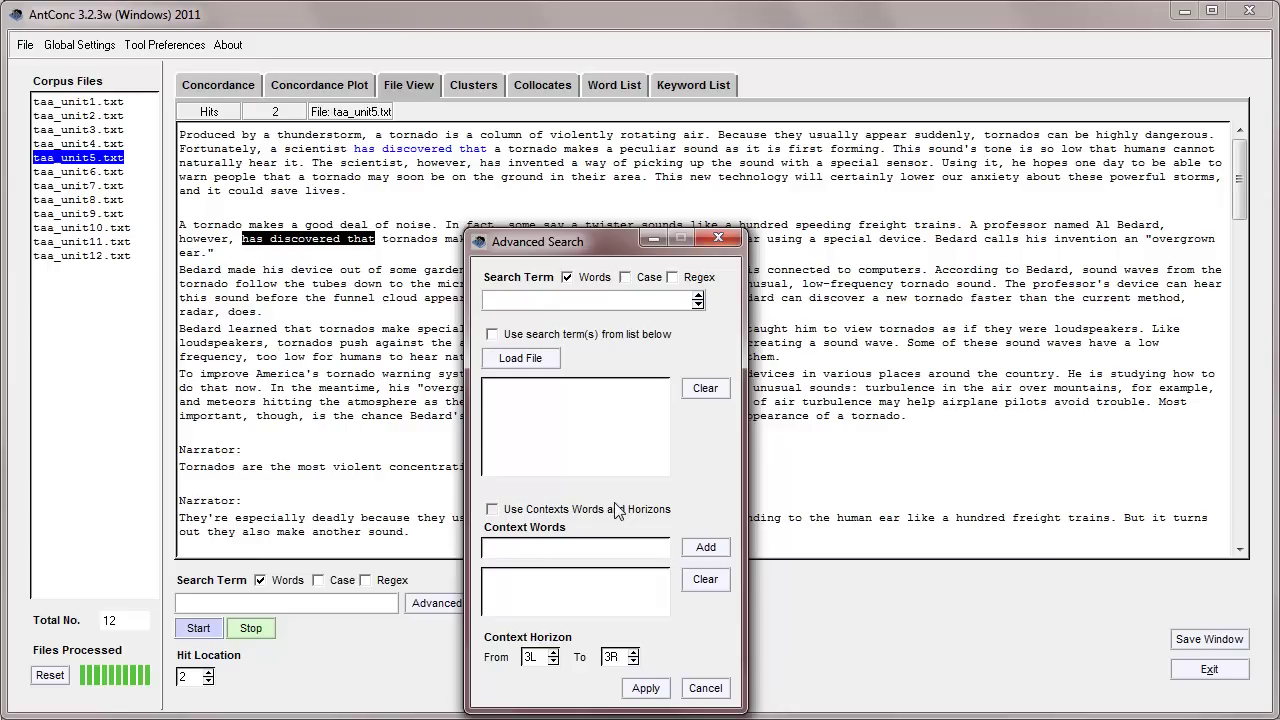
type("sound")
key("Return")
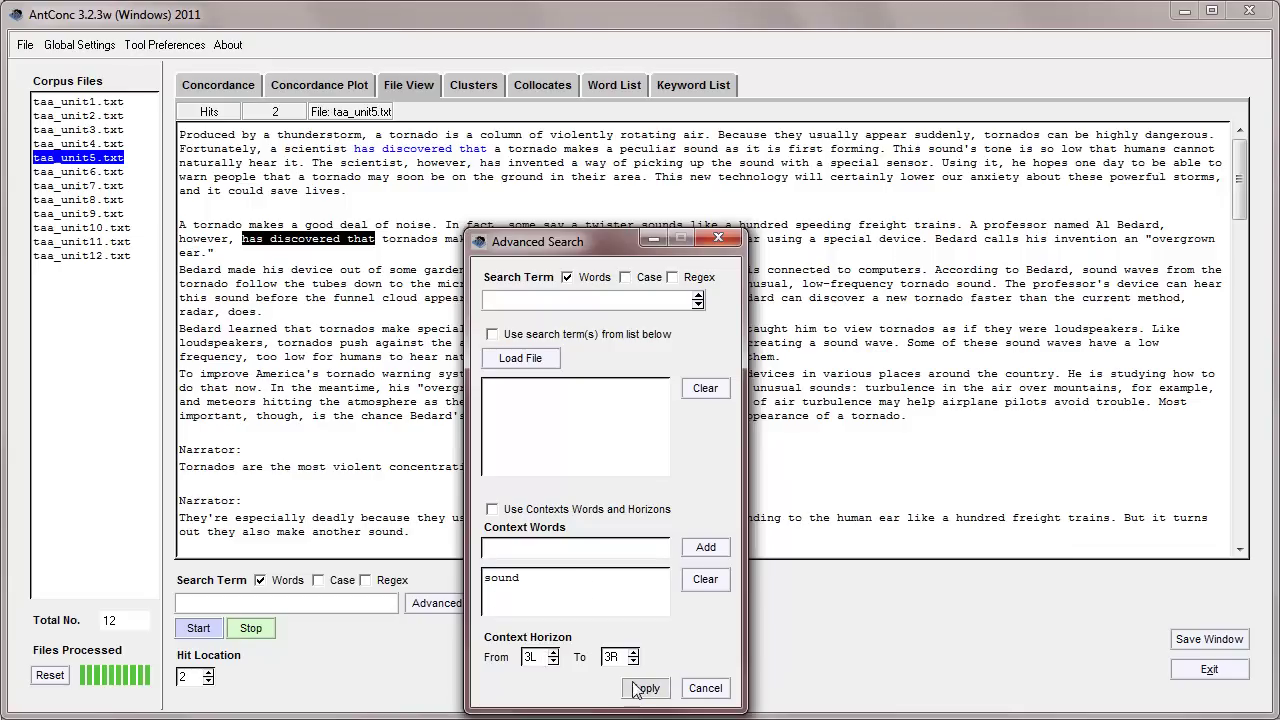
left_click(492, 509)
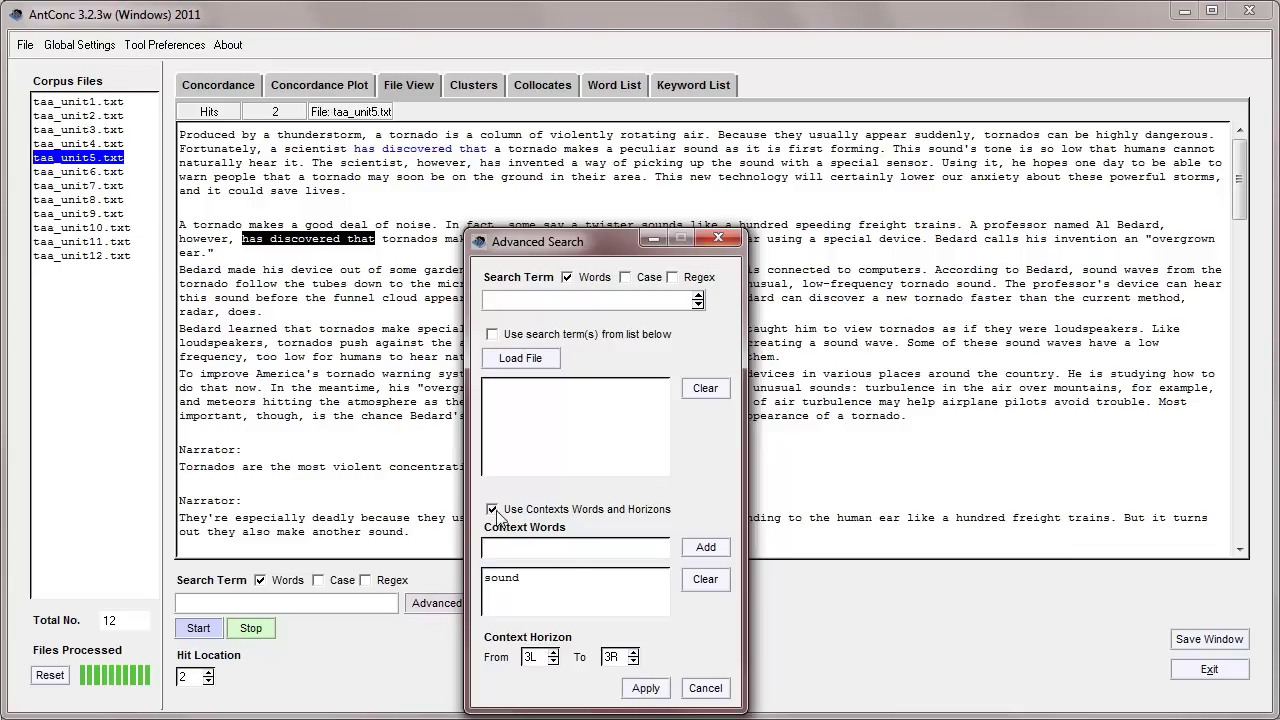
left_click(646, 689)
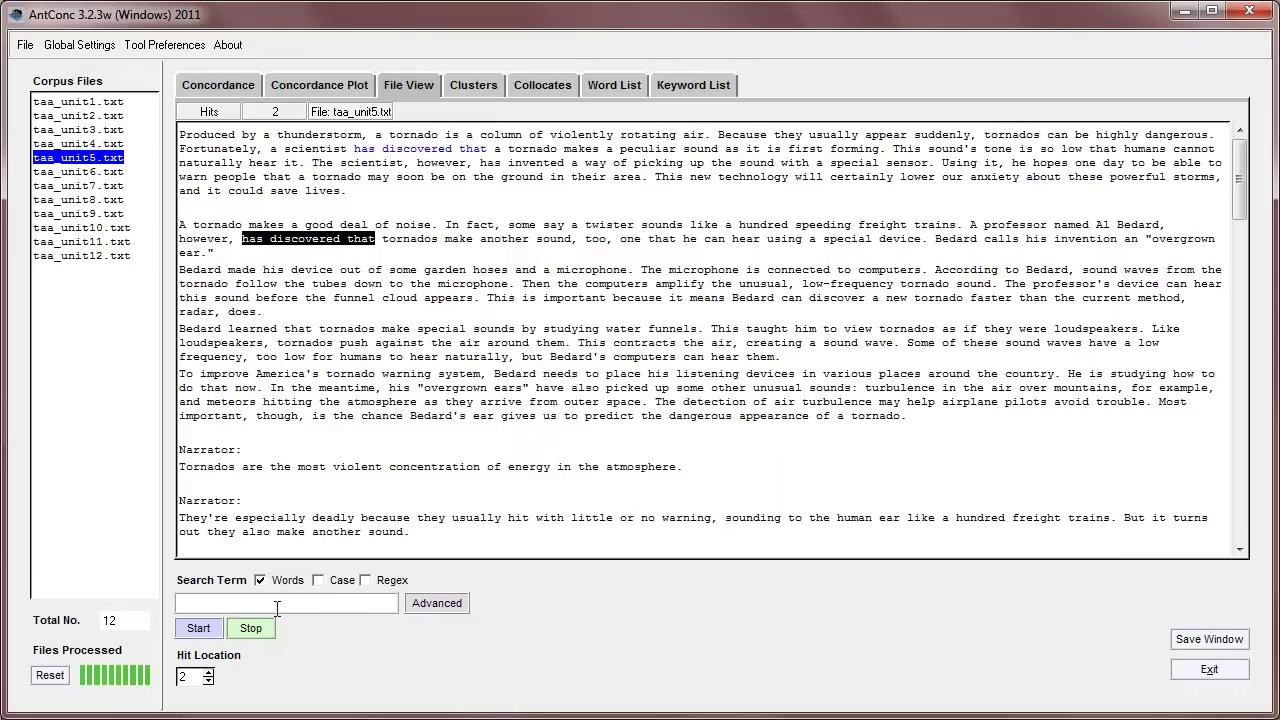
Search for 'tornado' near 'sound' and go to the second of its 2 hits
key("Return")
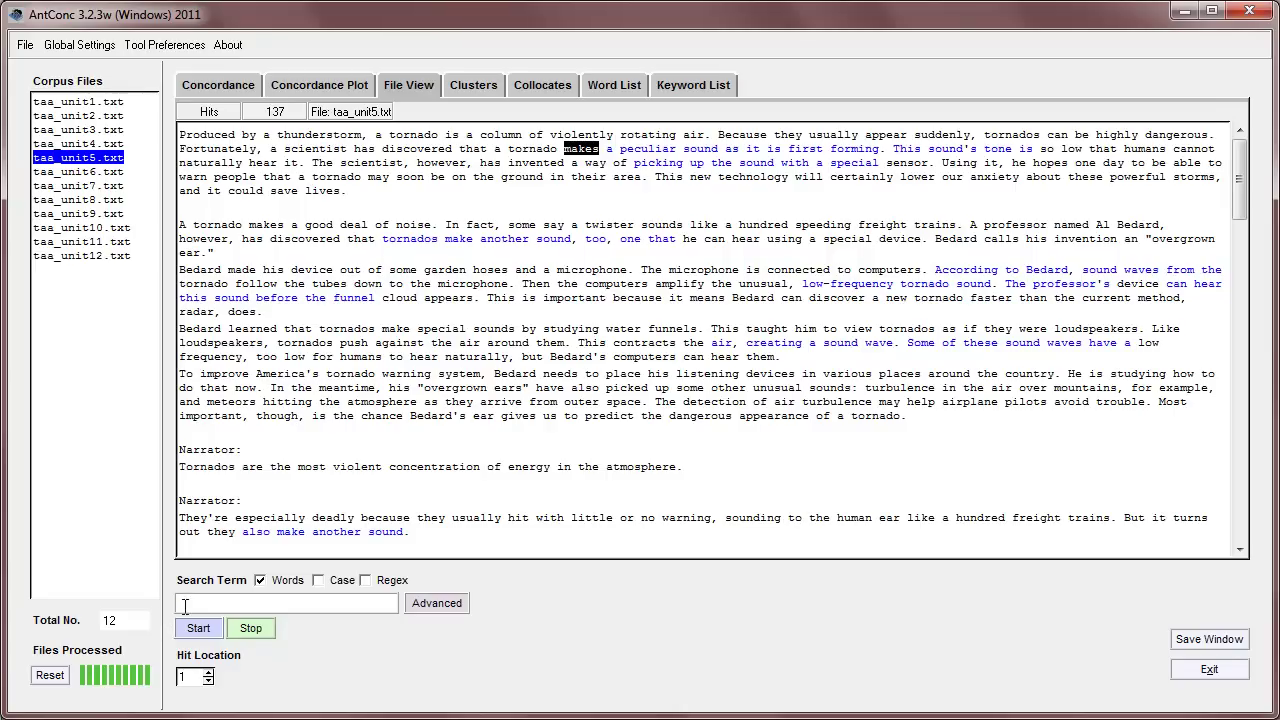
type("rnado")
key("Return")
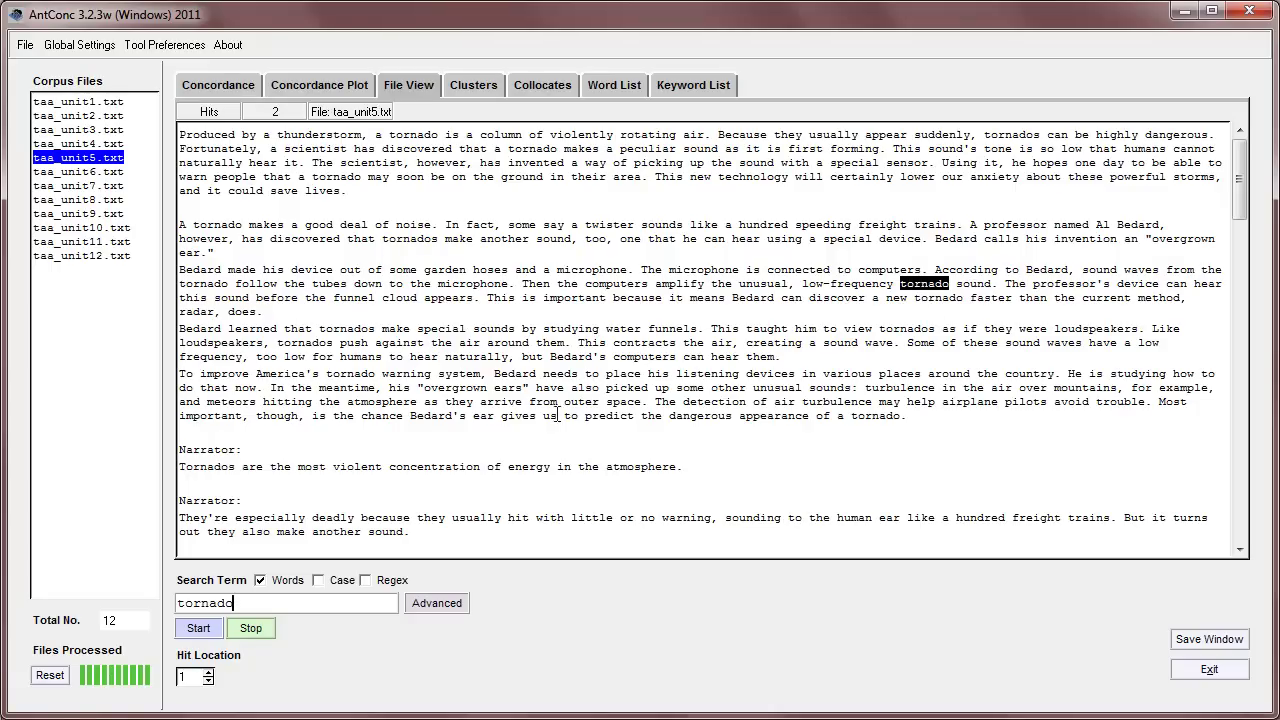
left_click(208, 673)
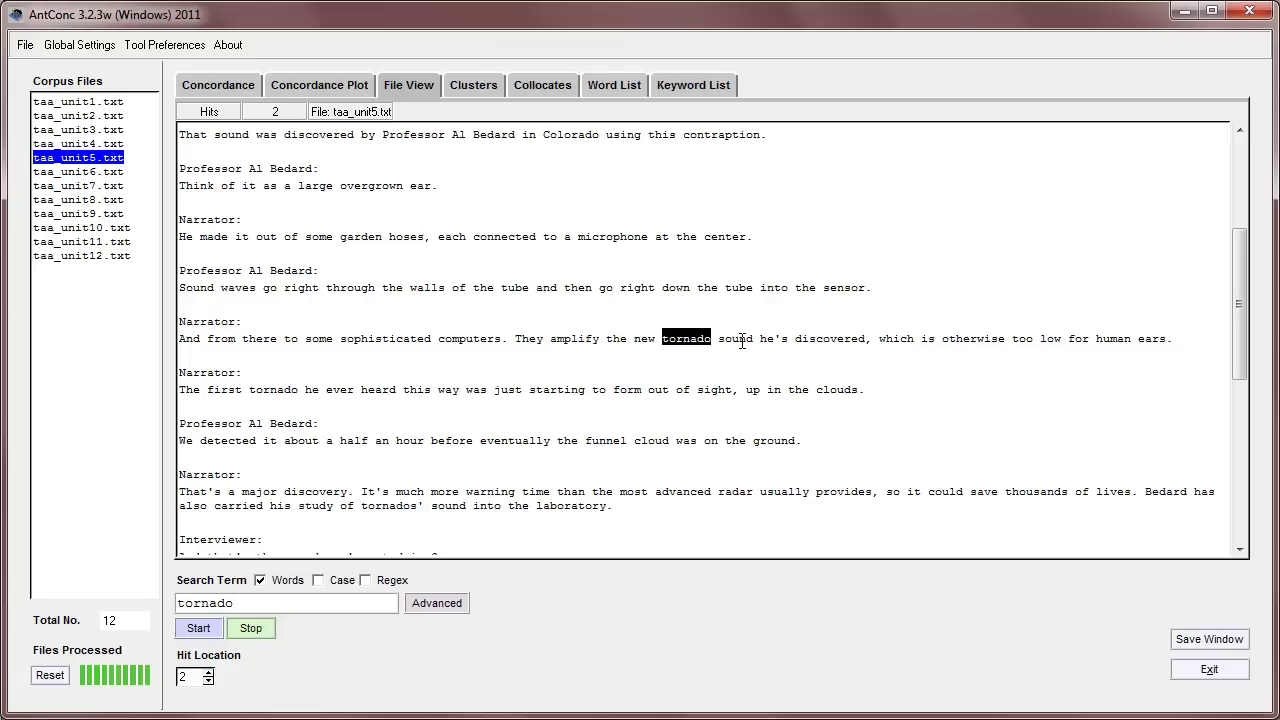
left_click(688, 340)
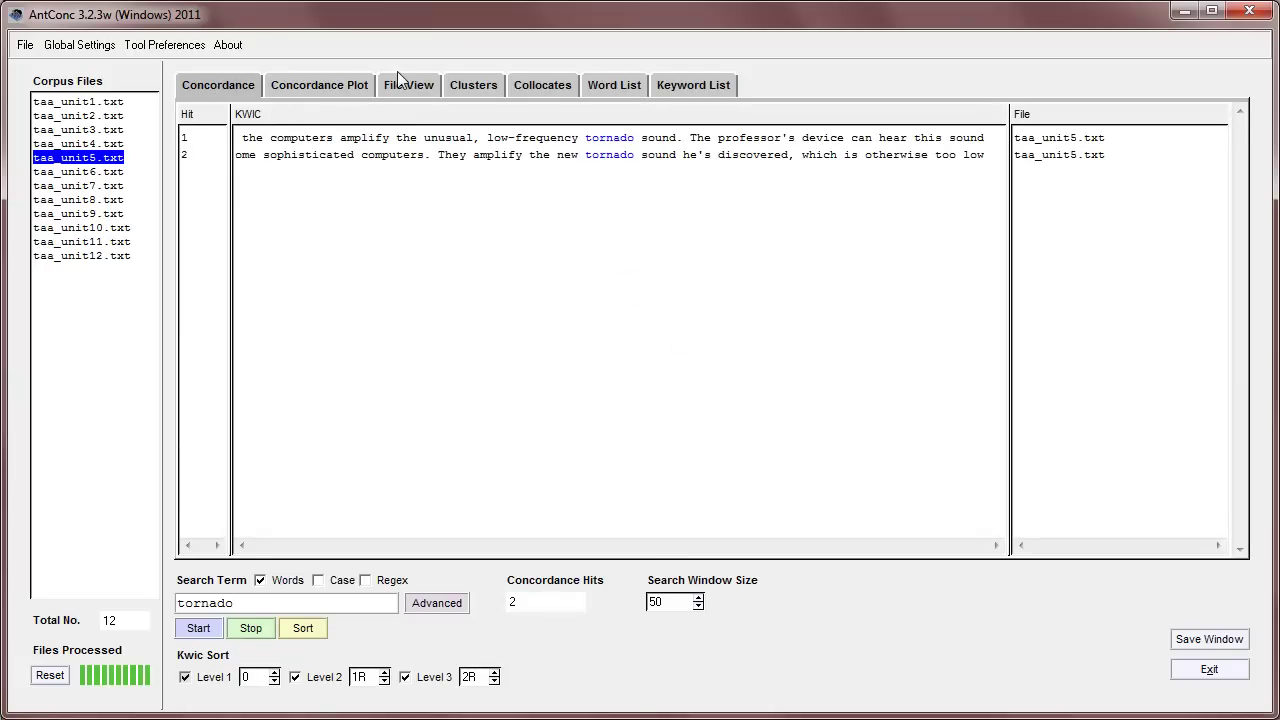
left_click(322, 87)
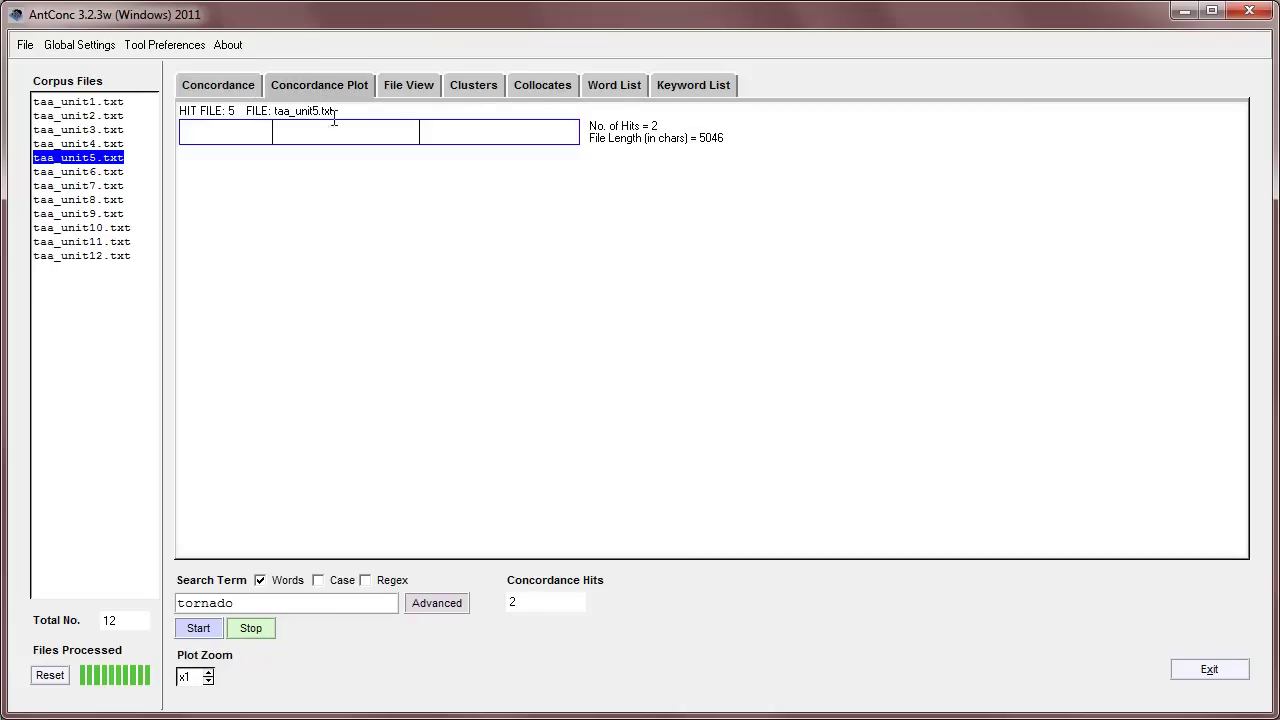
left_click(420, 132)
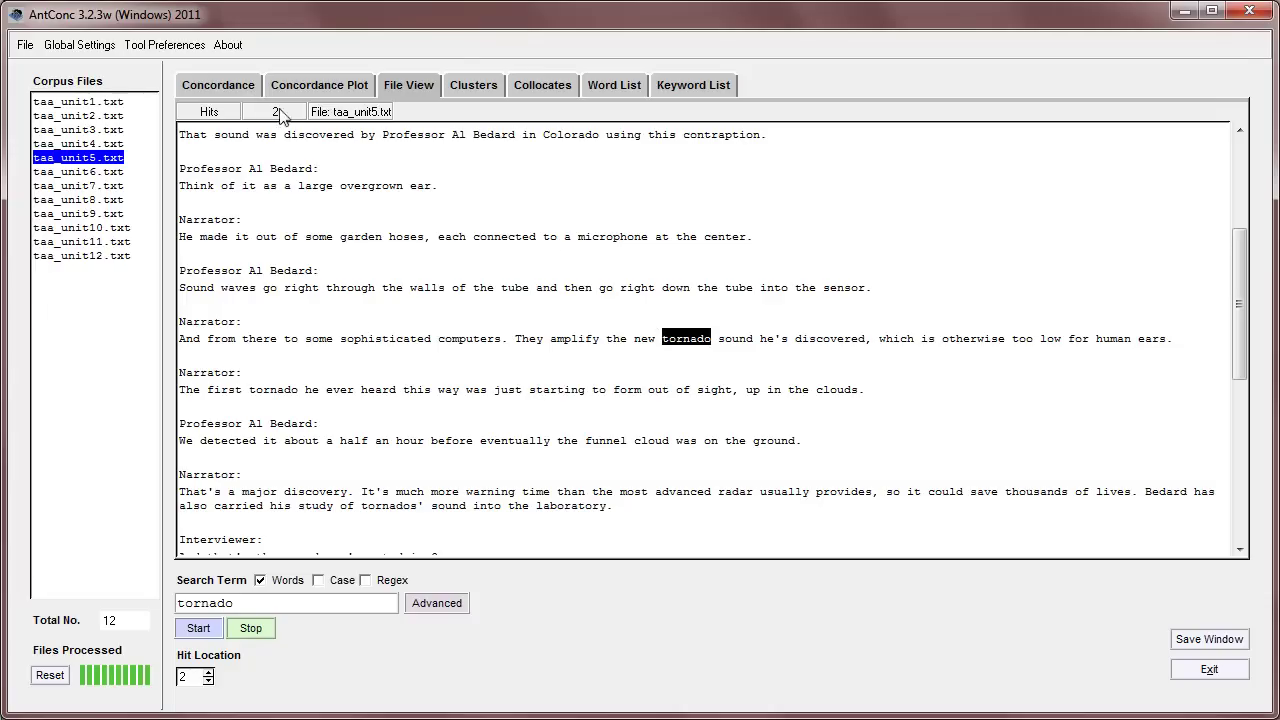
left_click(211, 80)
left_click(345, 87)
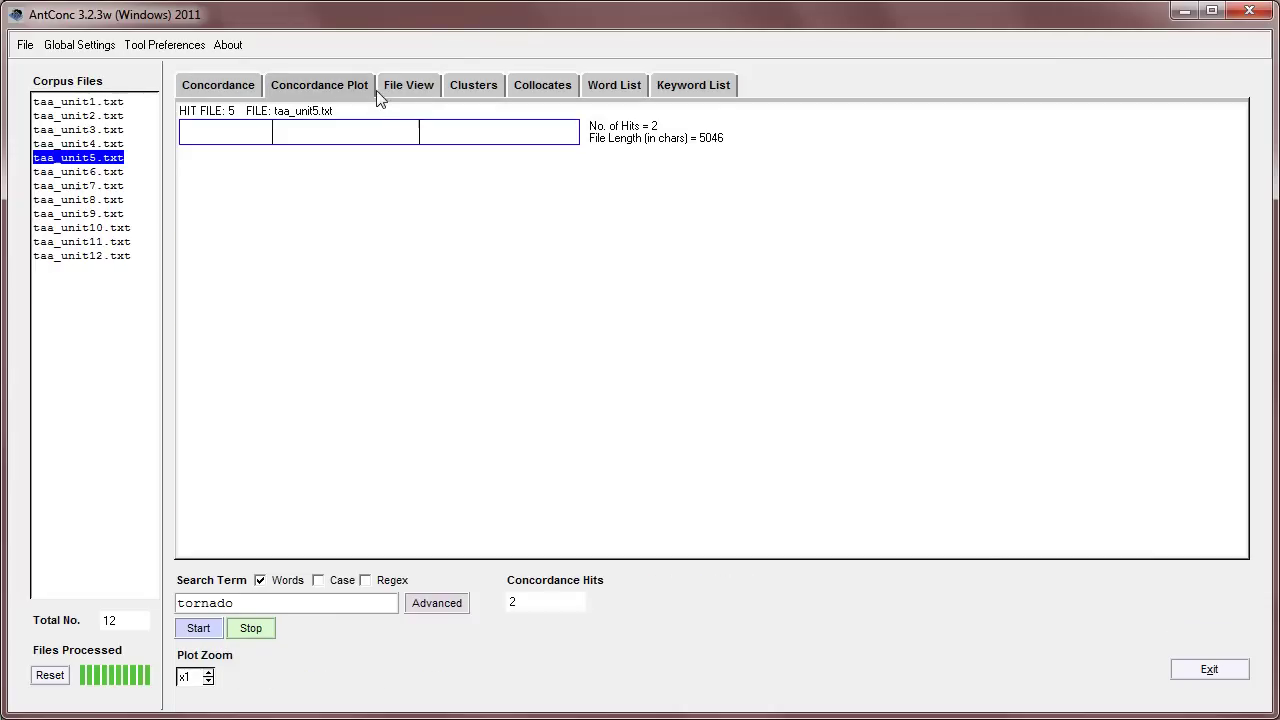
left_click(409, 88)
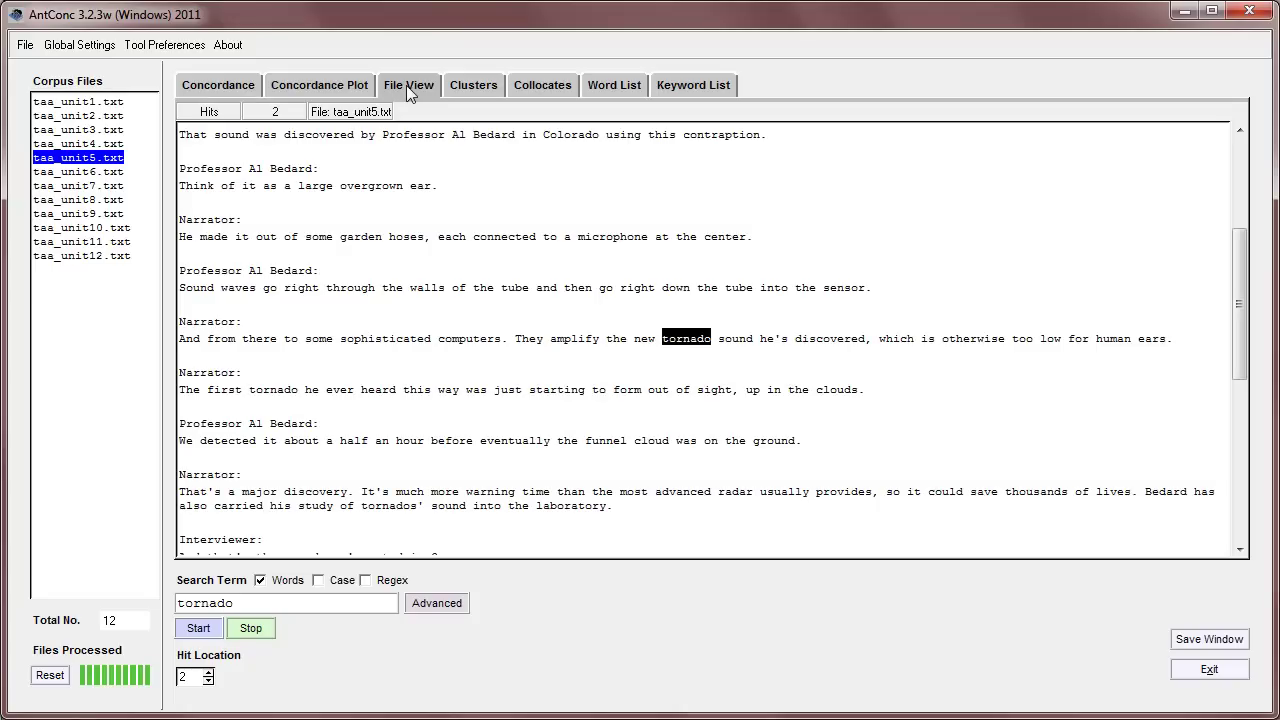